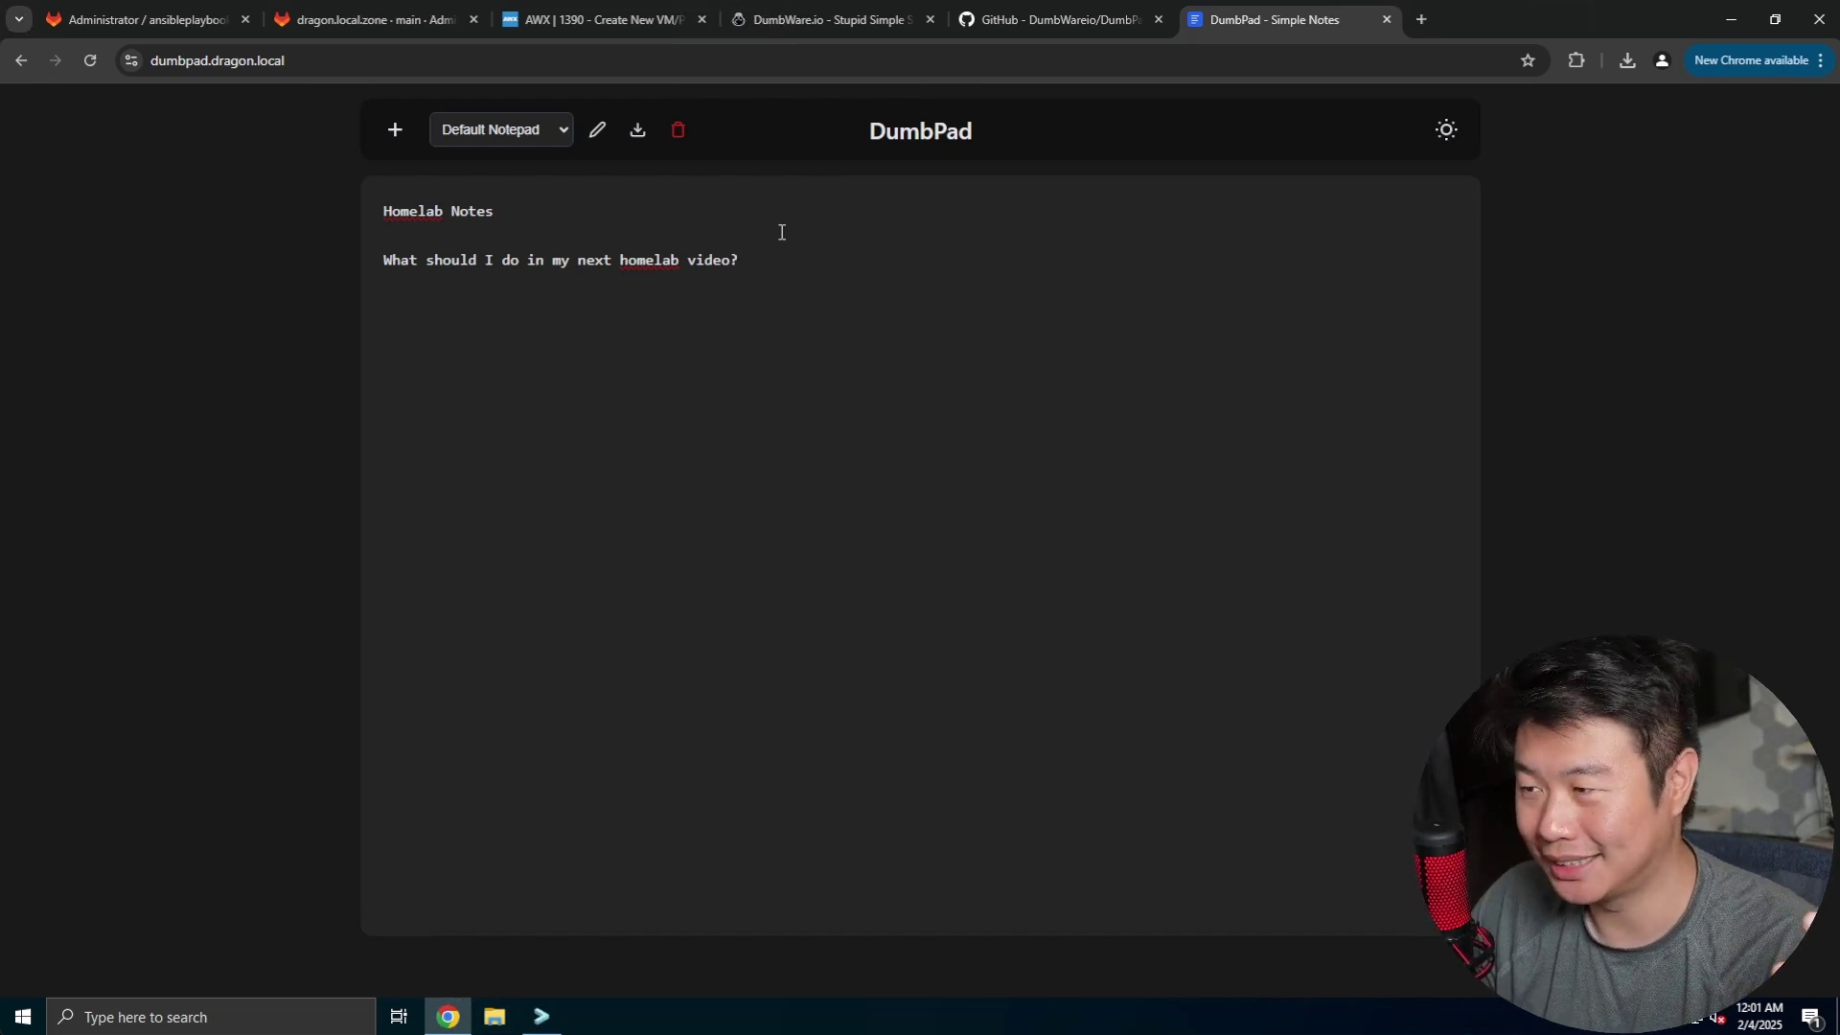
- Add the line "What should I type next?" below the existing question, correcting the 'shoudl' typo
key("ctrl+a")
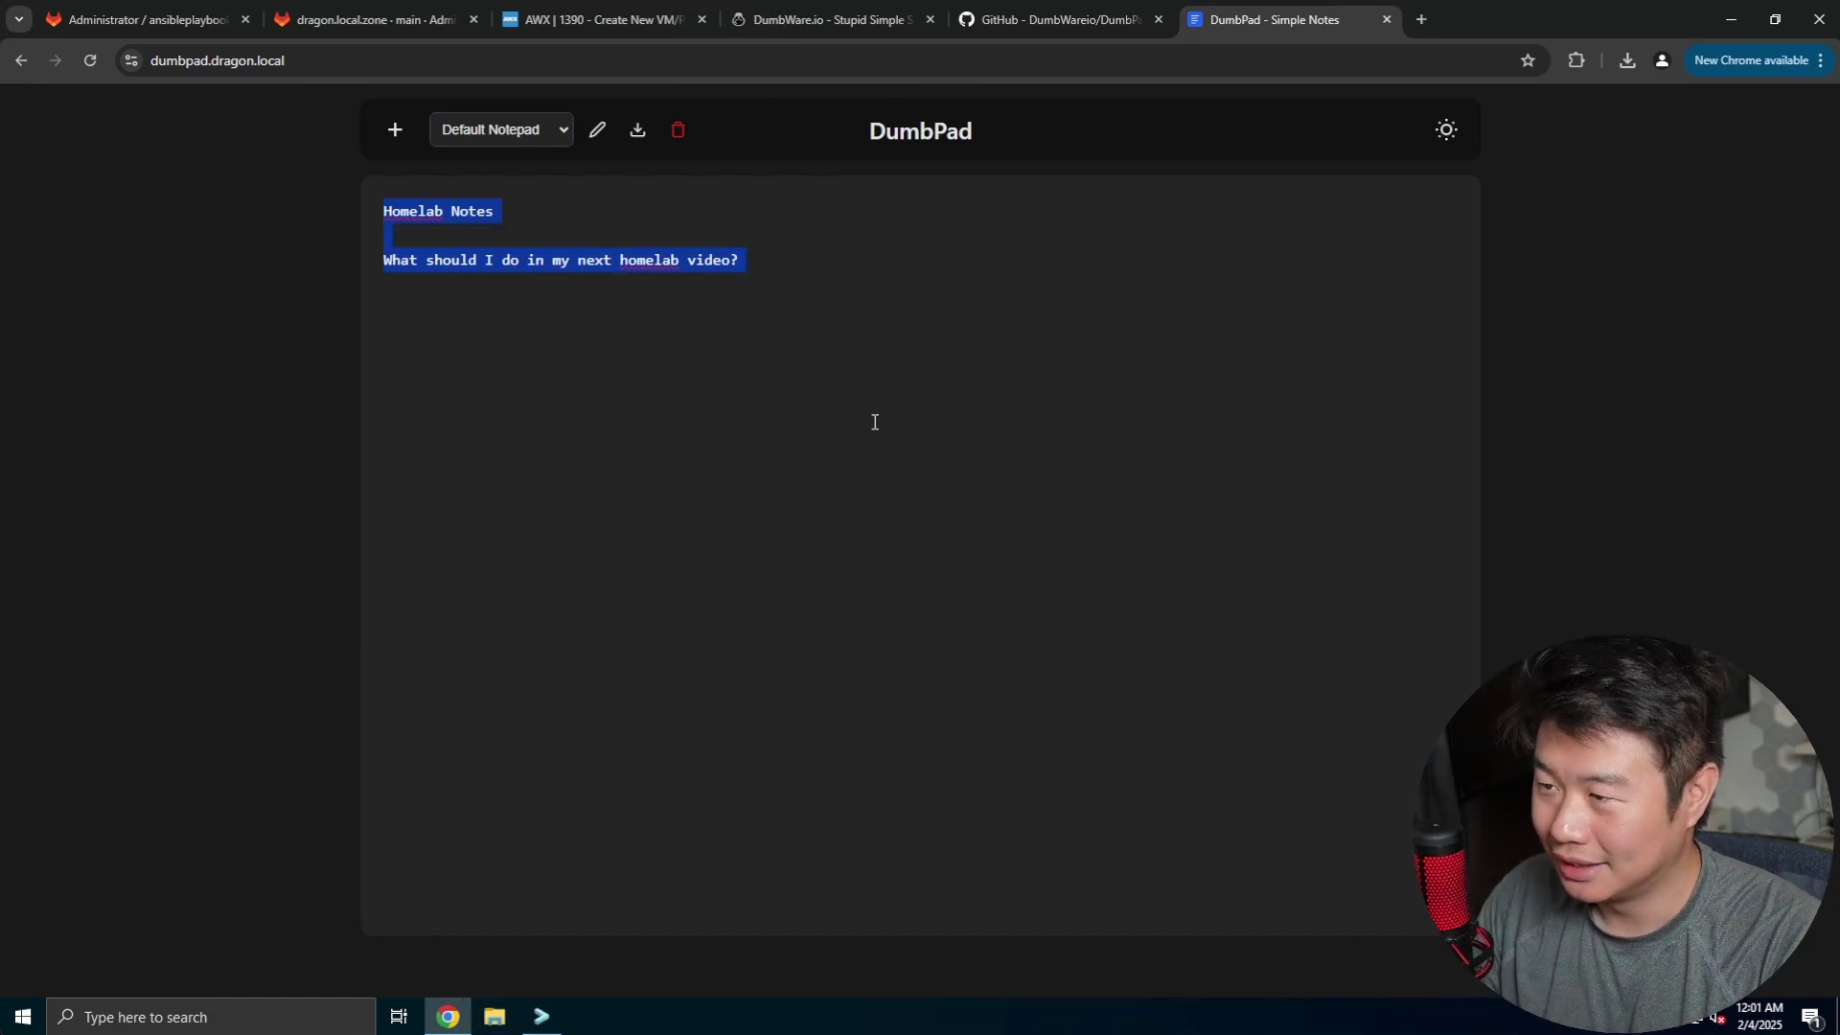
left_click(812, 256)
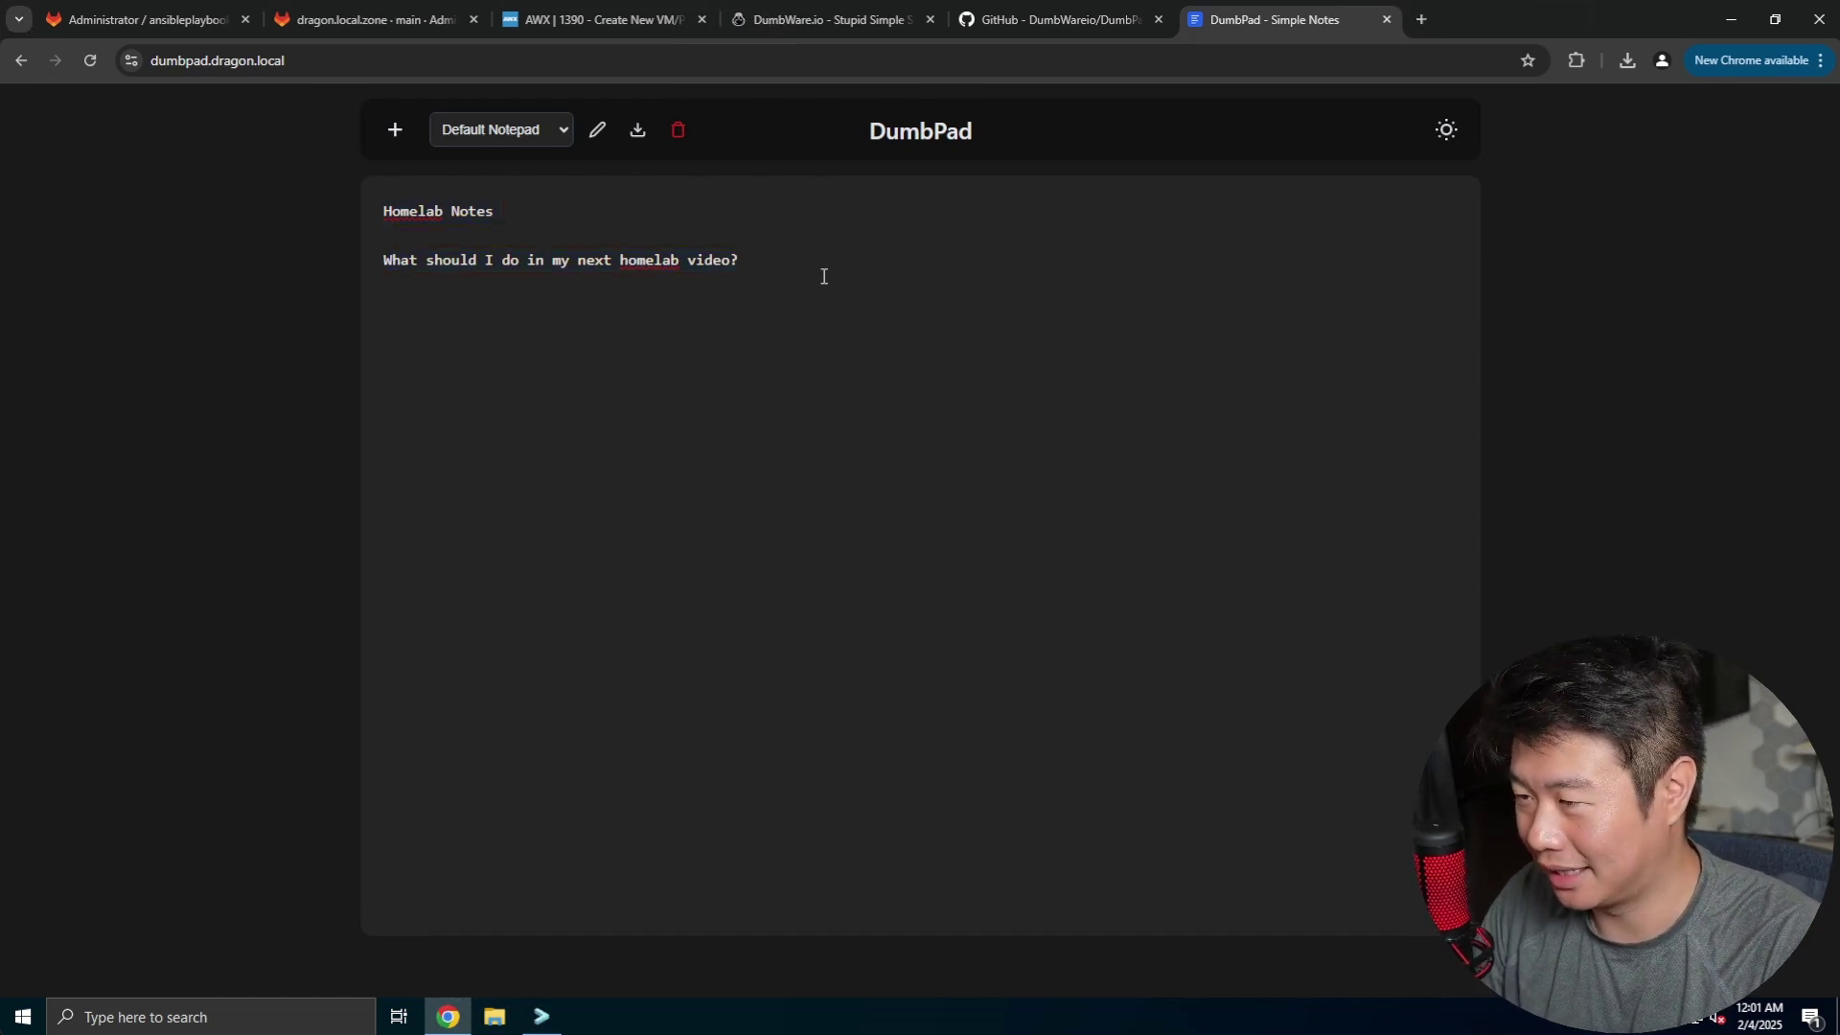
key("Return")
key("Return")
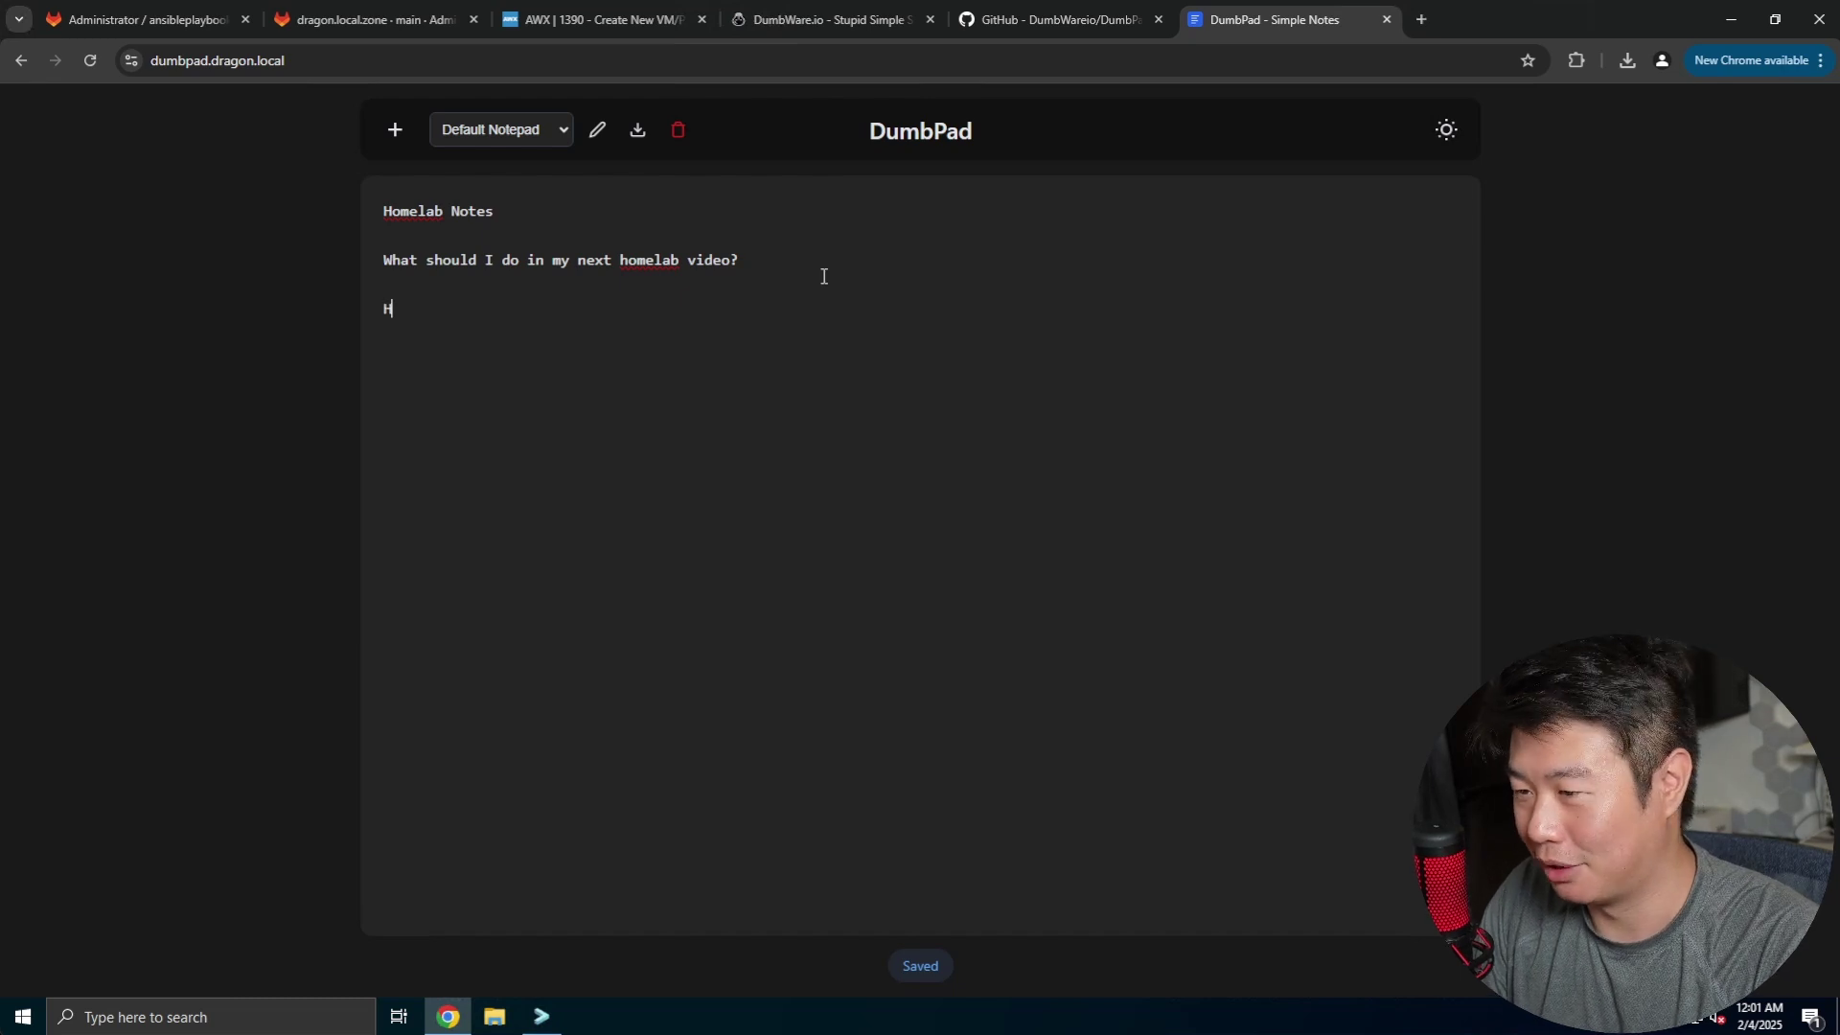
type("What shoudl I type next?")
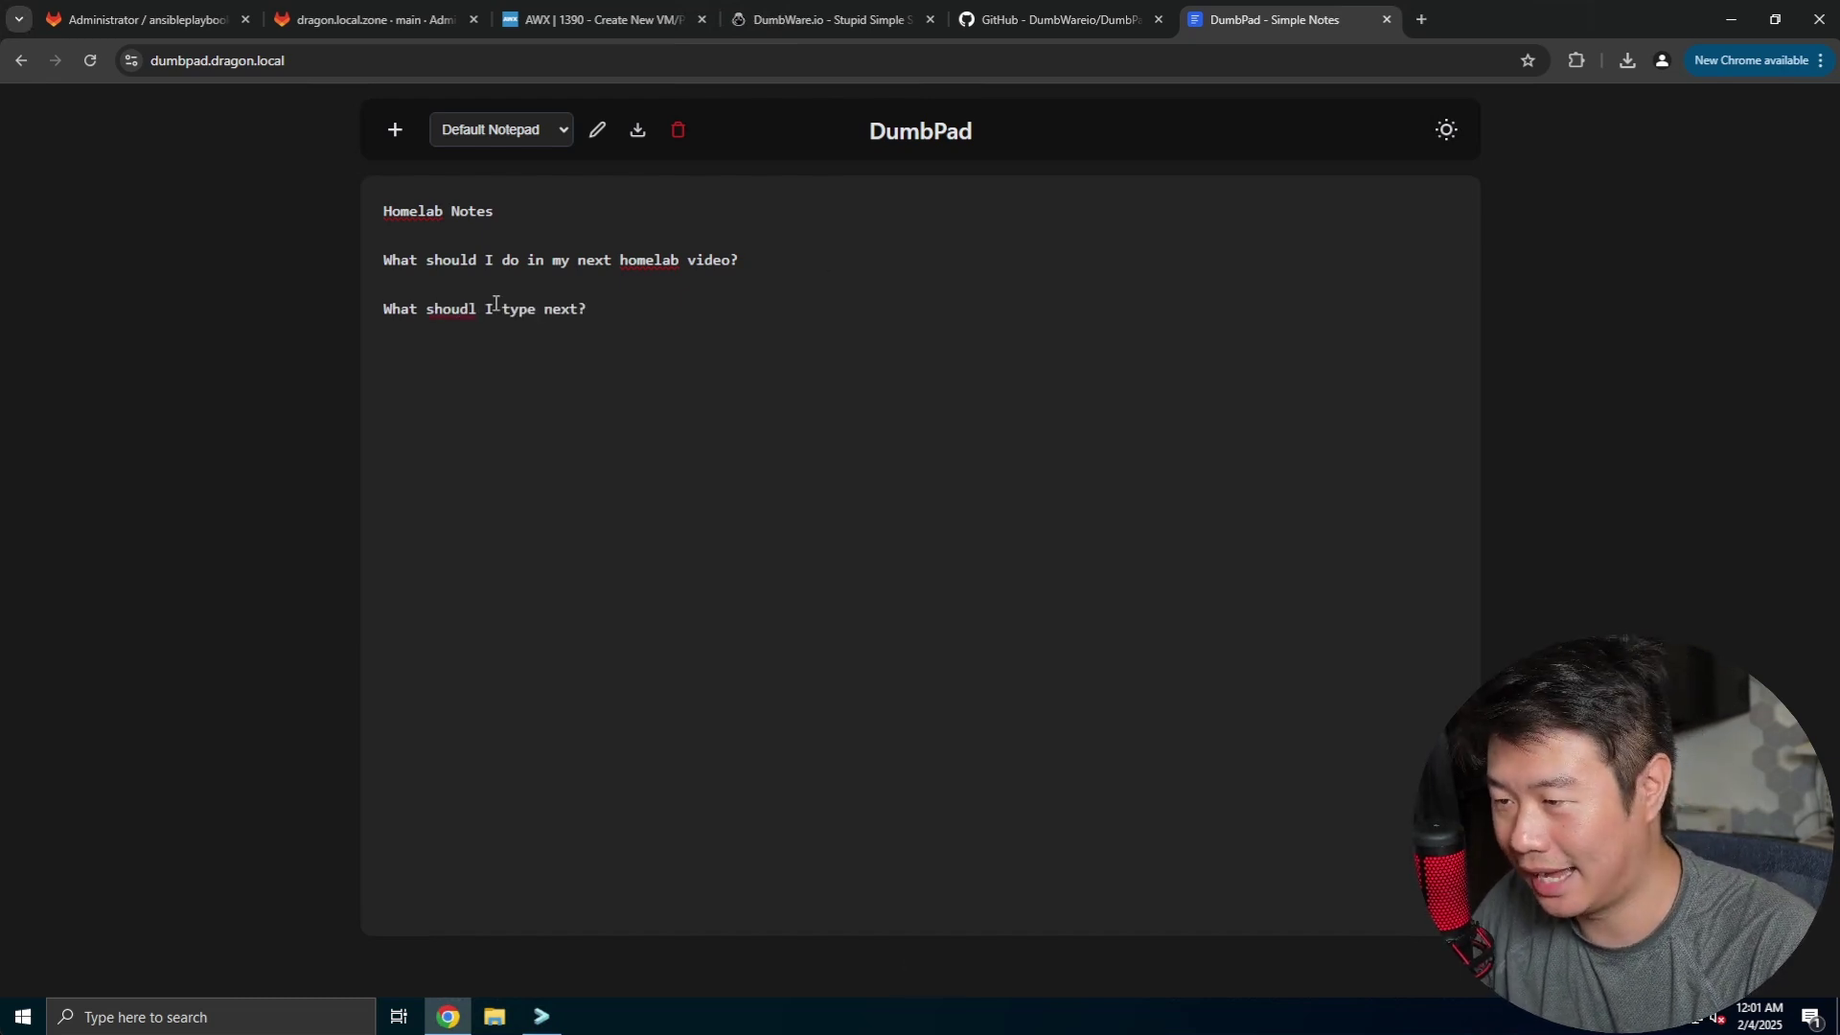
right_click(451, 310)
left_click(508, 335)
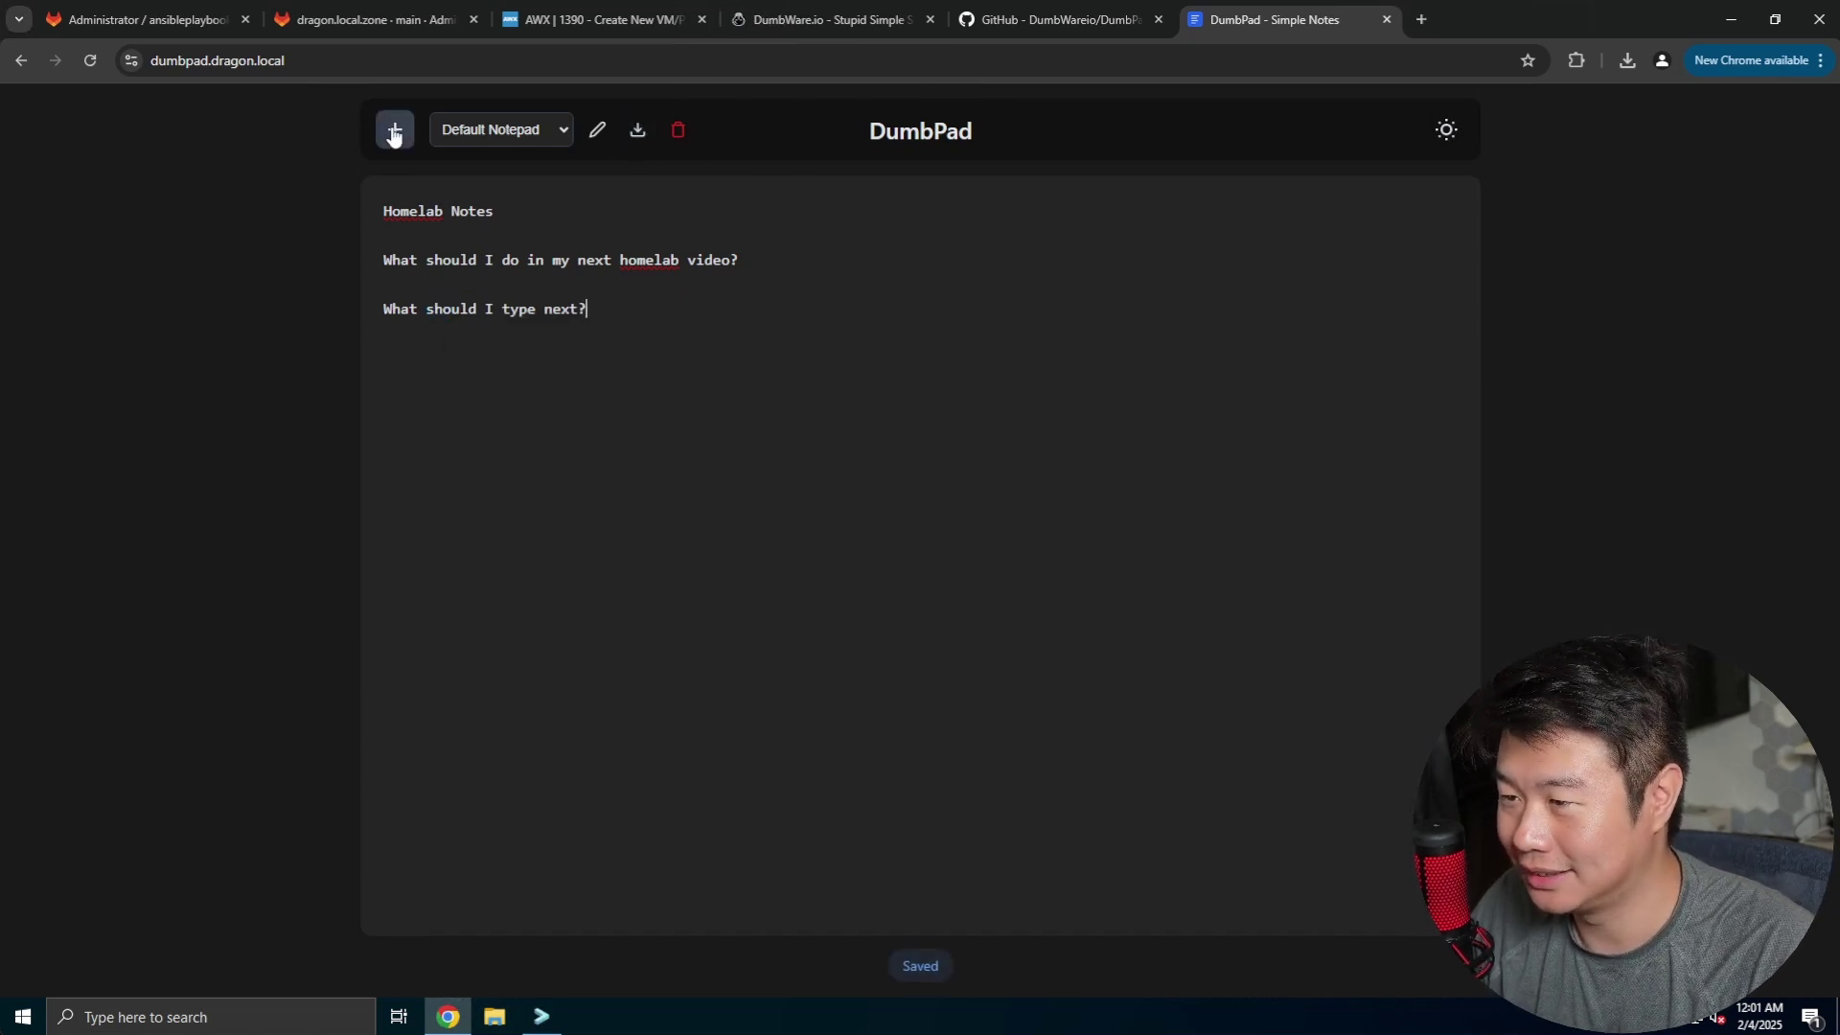
- Create a new notepad, then switch back to the Default Notepad
left_click(480, 136)
left_click(488, 152)
left_click(595, 129)
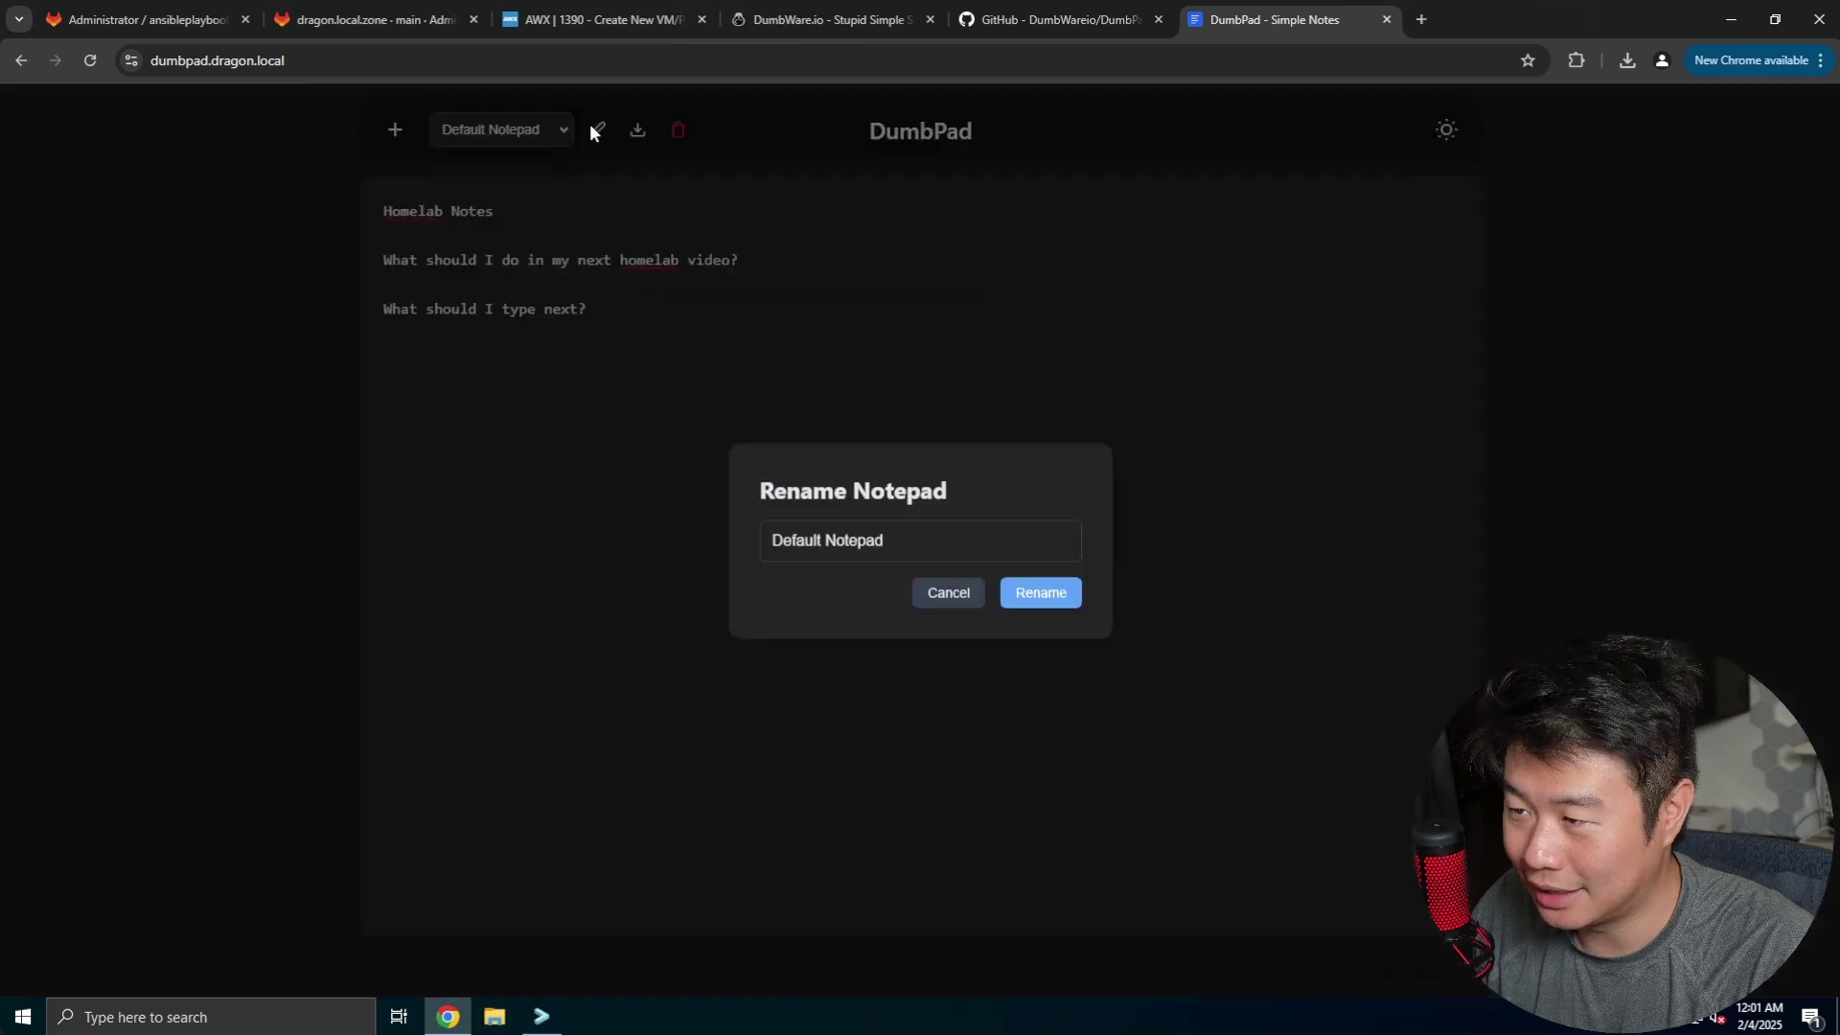
left_click(947, 593)
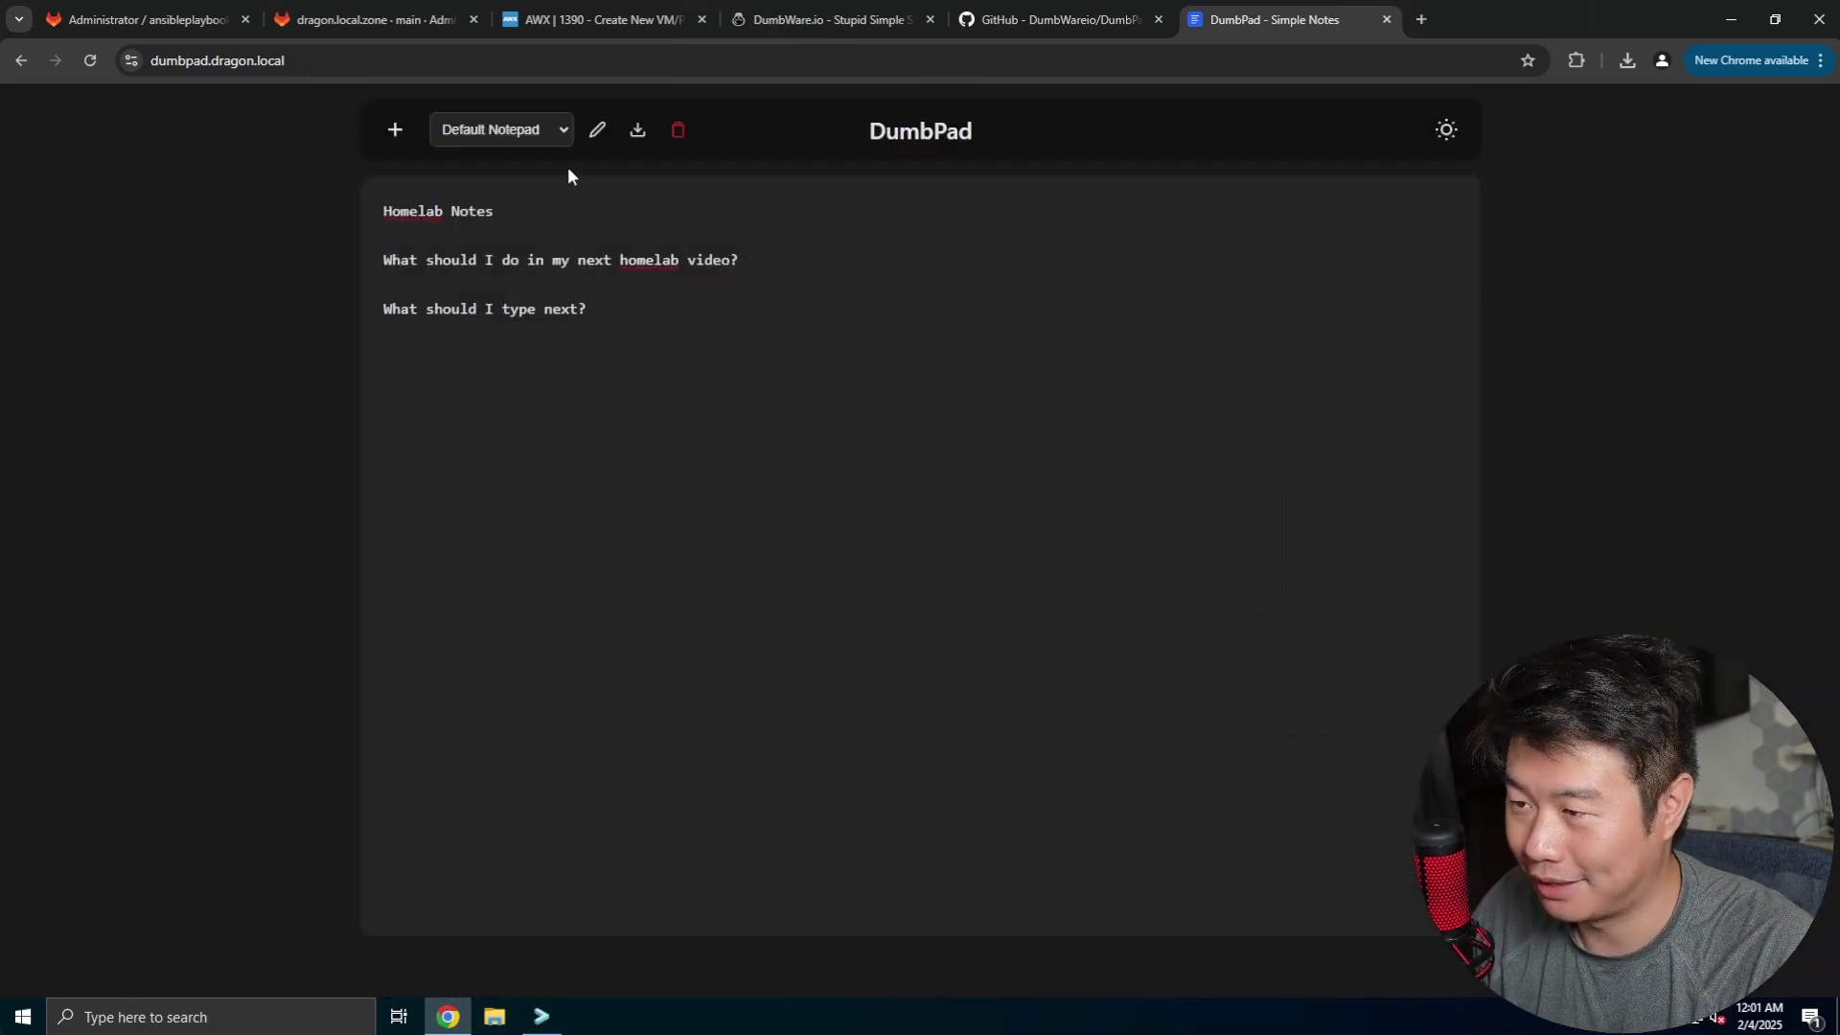
left_click(395, 130)
left_click(497, 130)
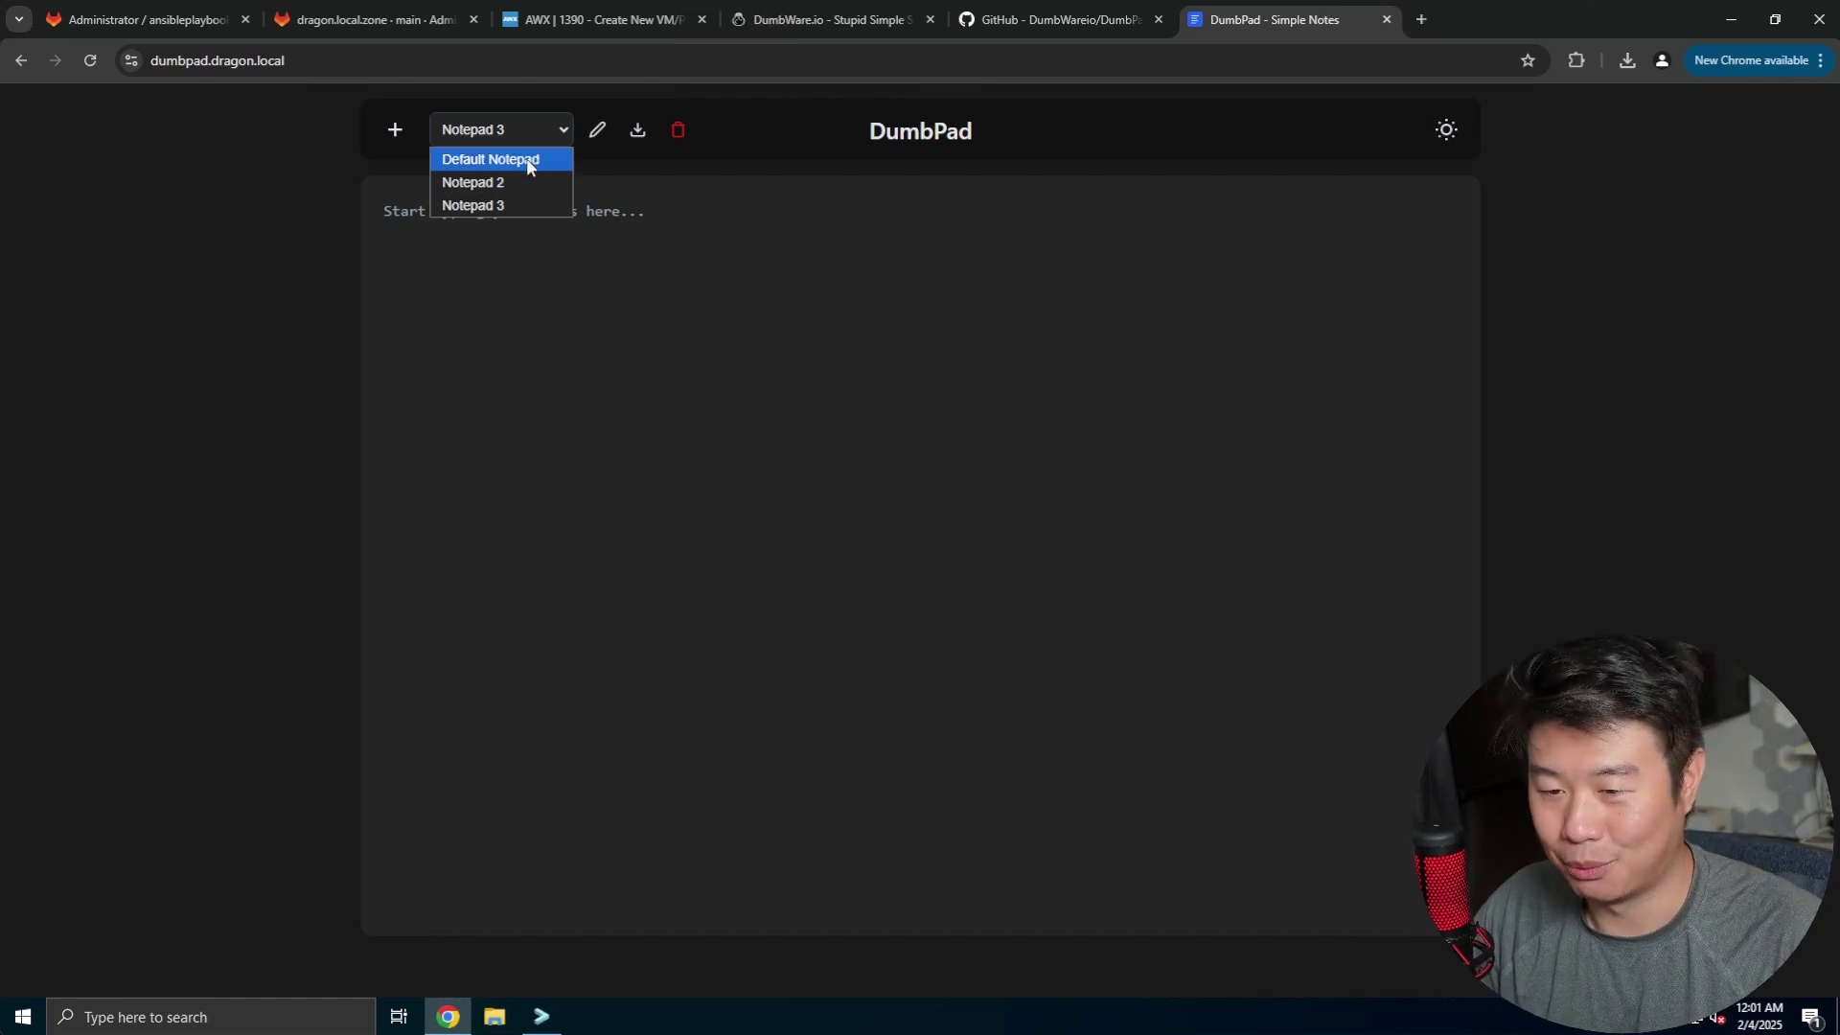
left_click(529, 161)
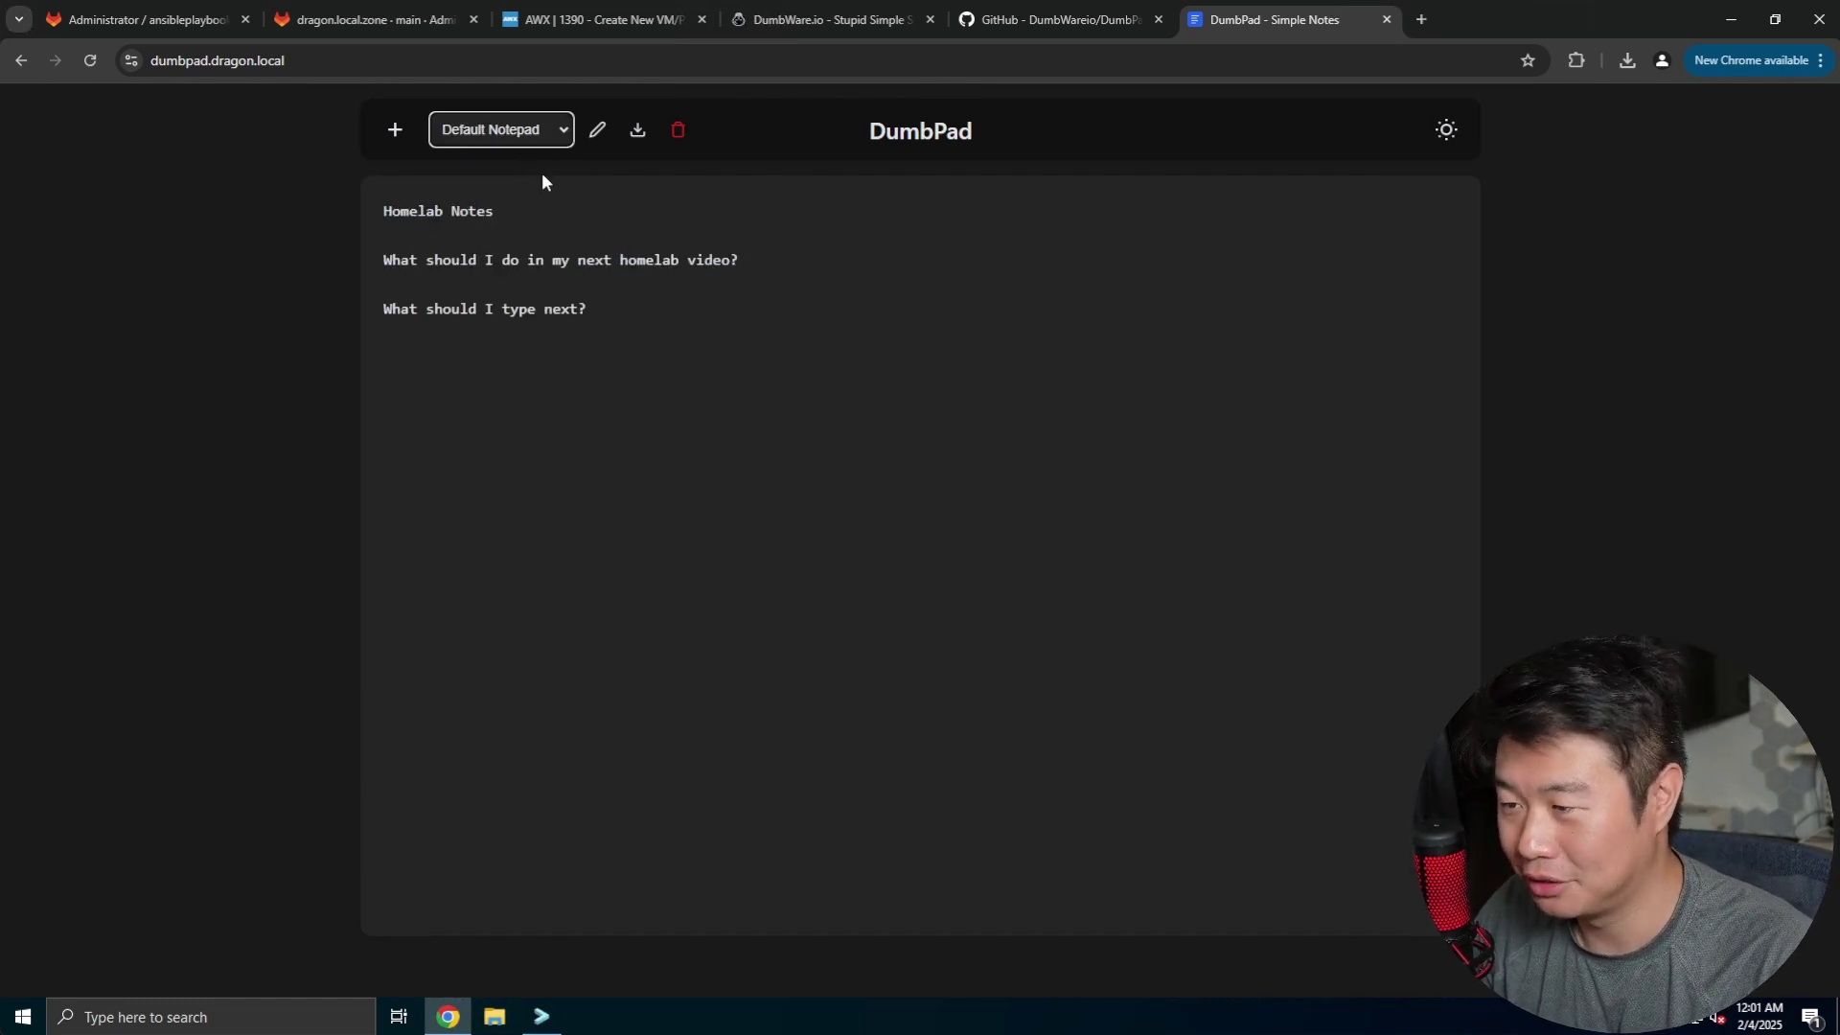
- Download the Default Notepad as Default Notepad.txt and switch to the DumbPad GitHub page
left_click(634, 132)
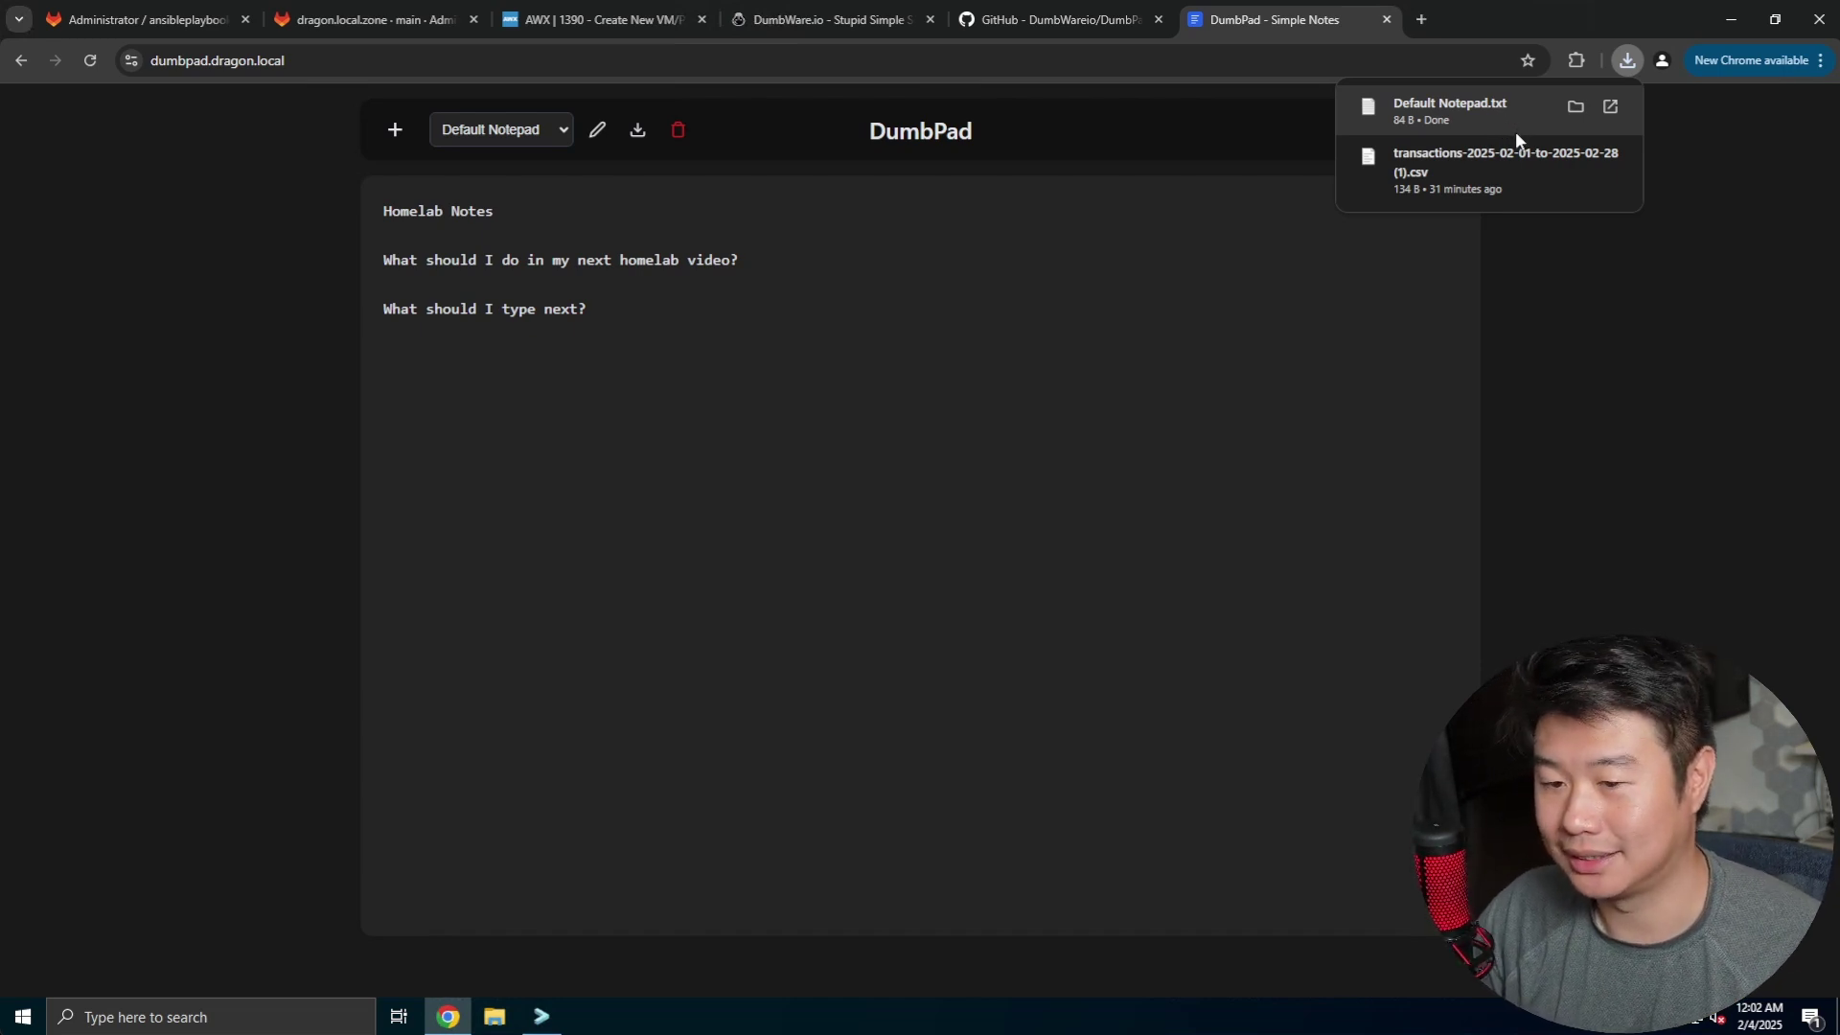
left_click(797, 352)
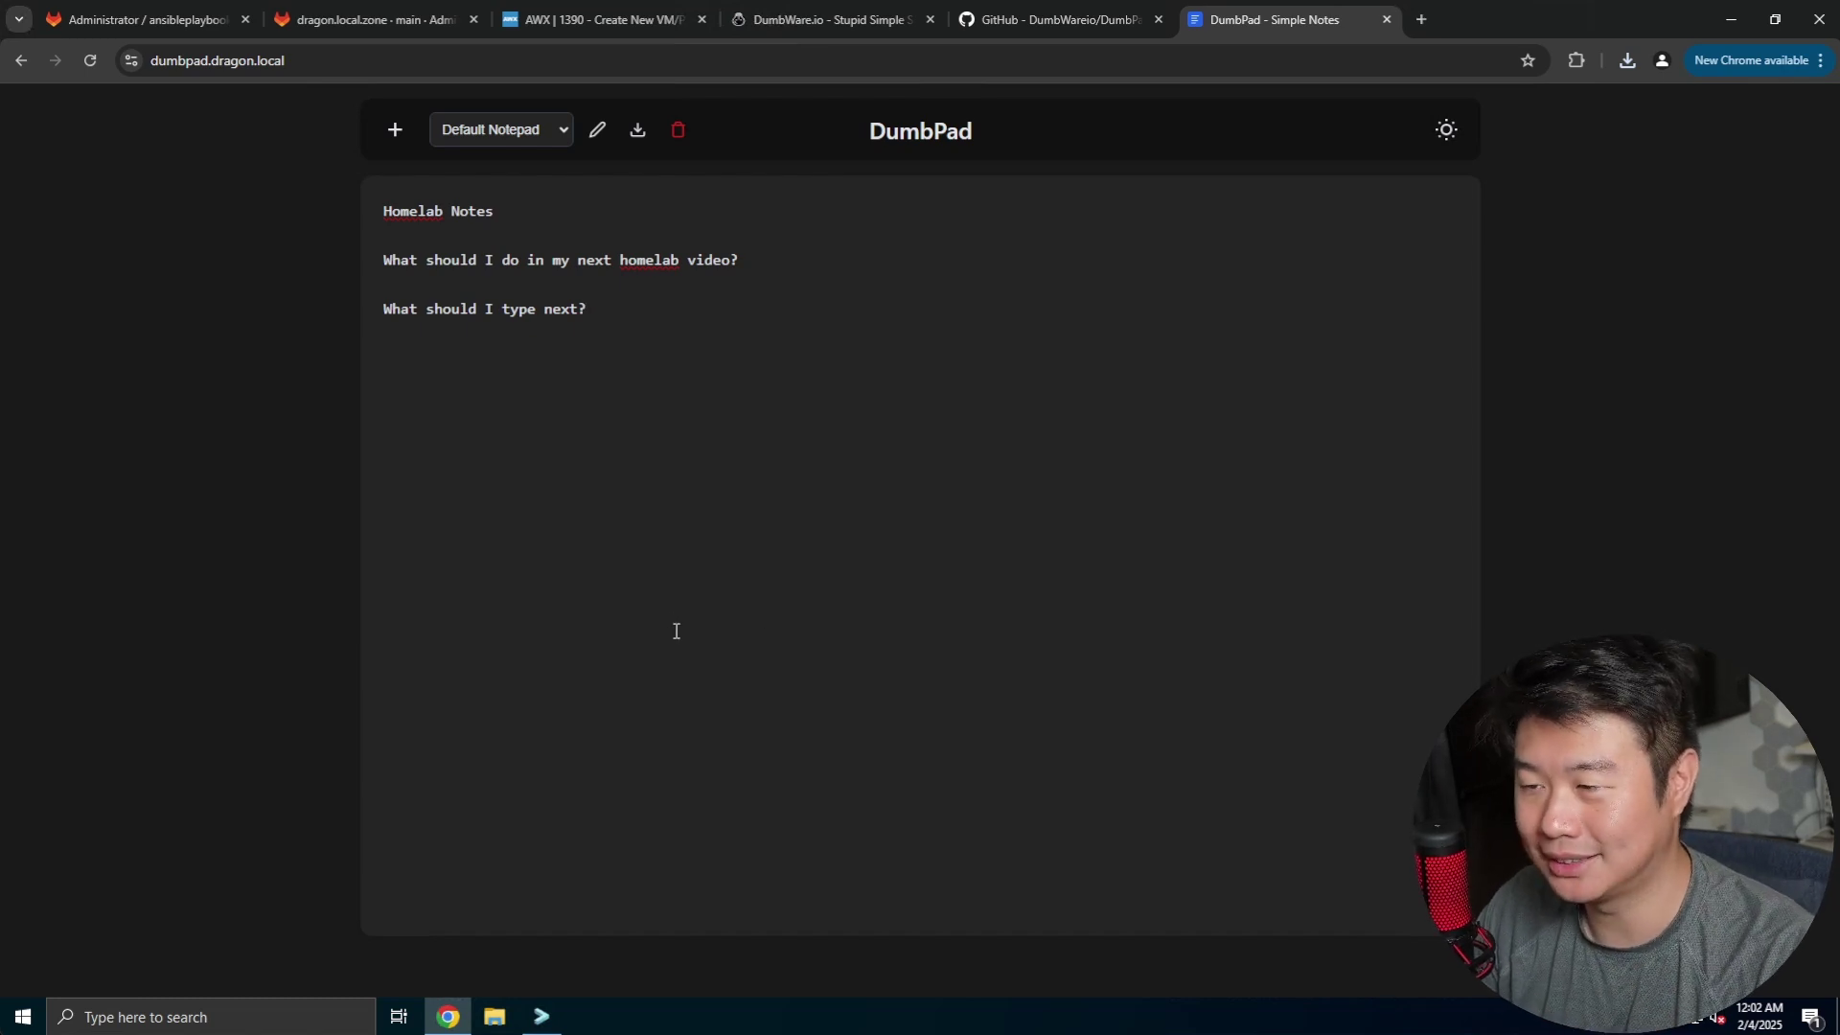
left_click(1049, 15)
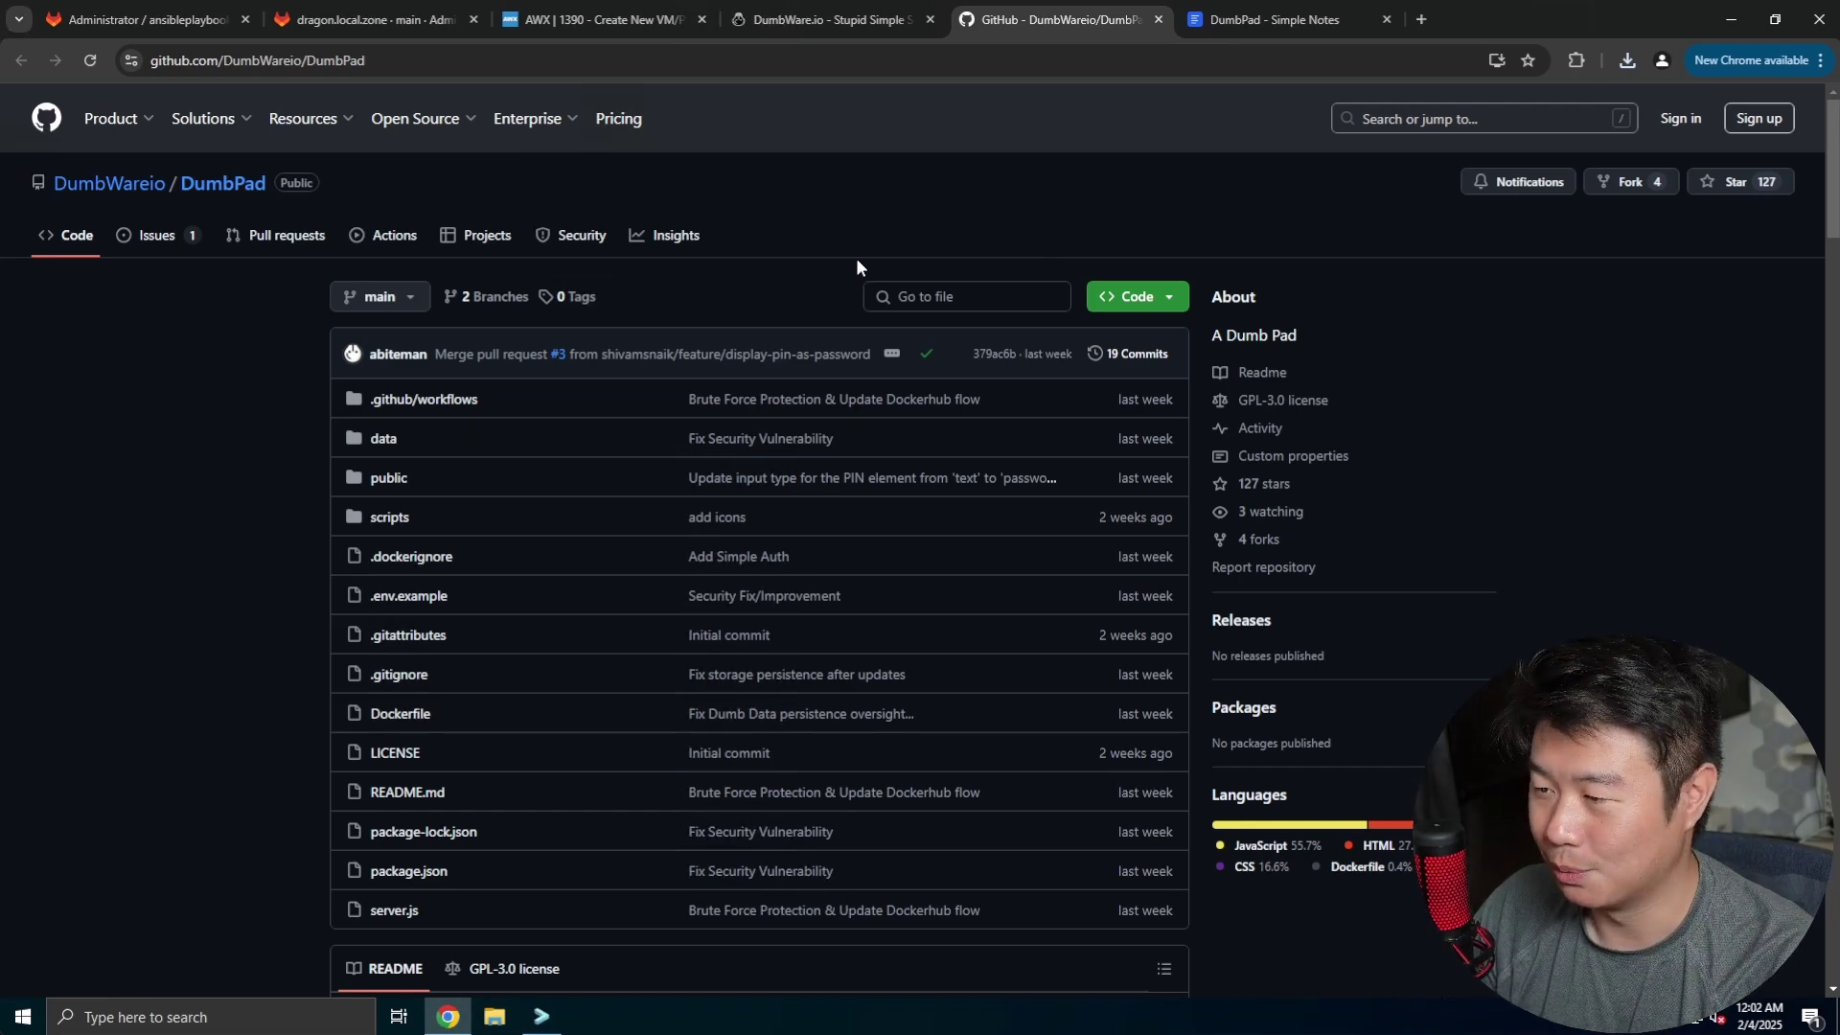
- Scroll to the README's Quick Start and review its Docker run commands
scroll(856, 270, "down", 15)
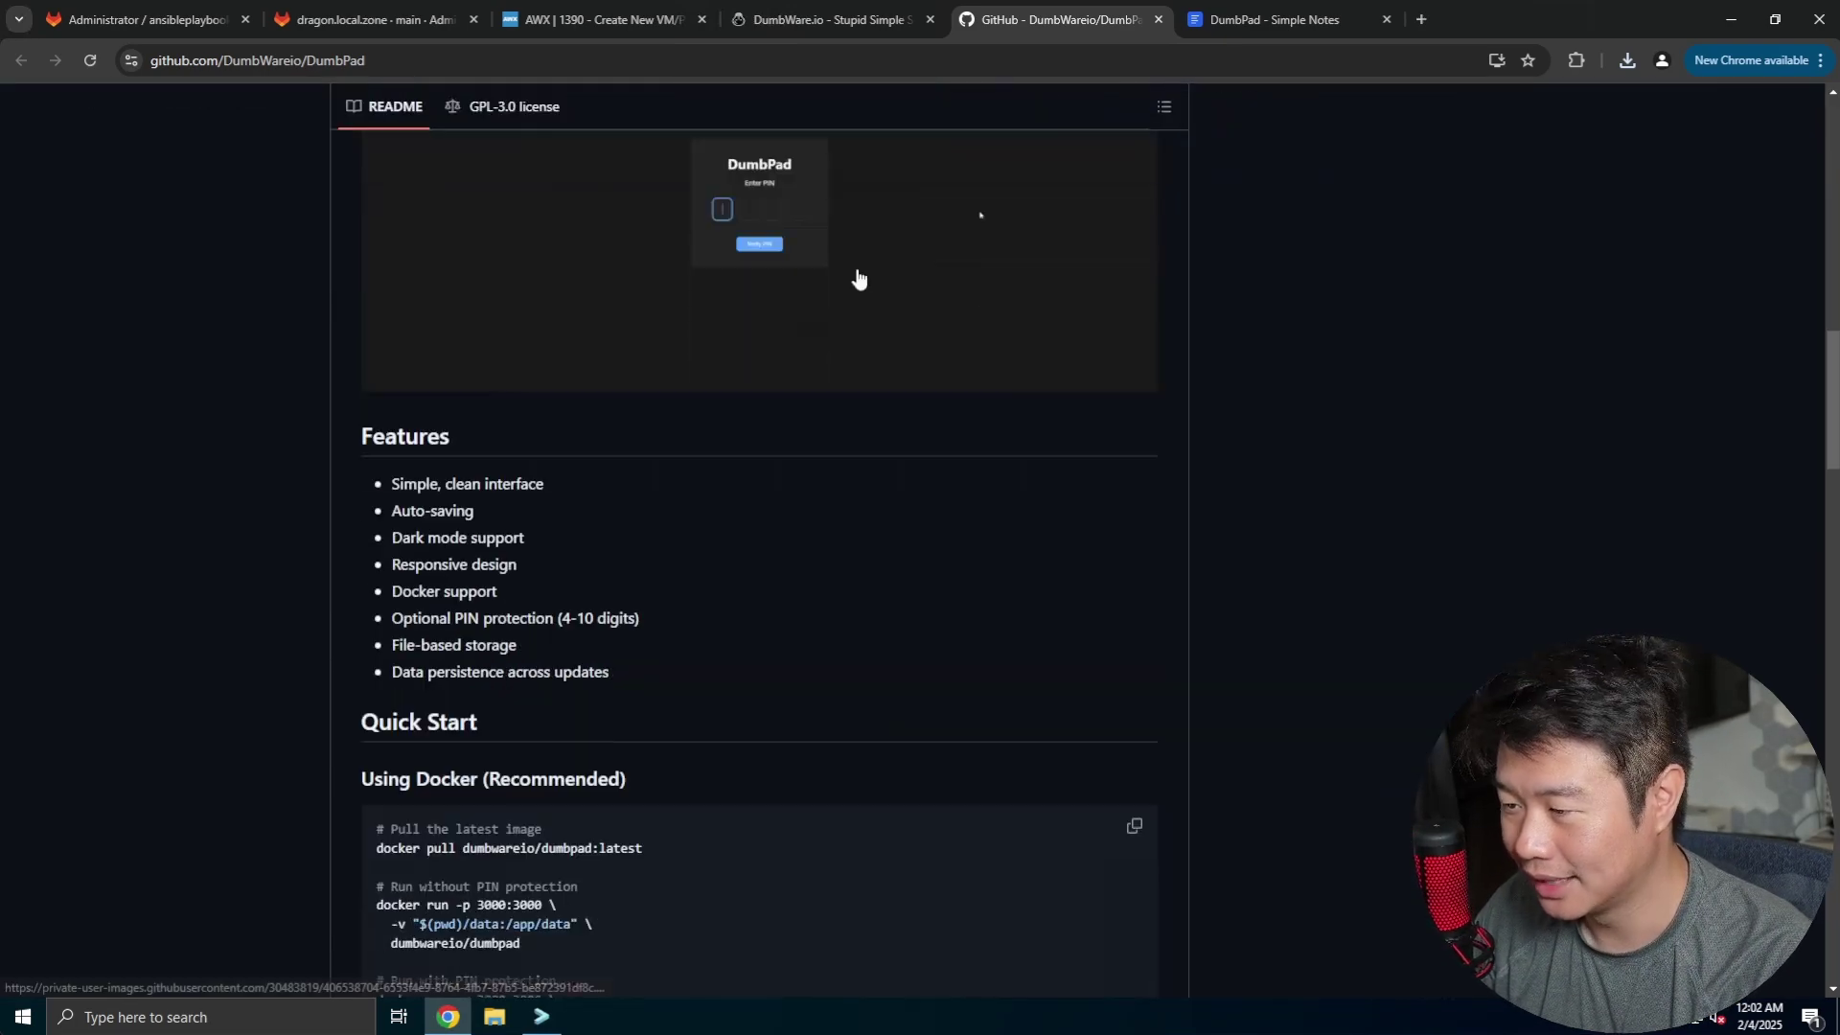
scroll(857, 278, "down", 2)
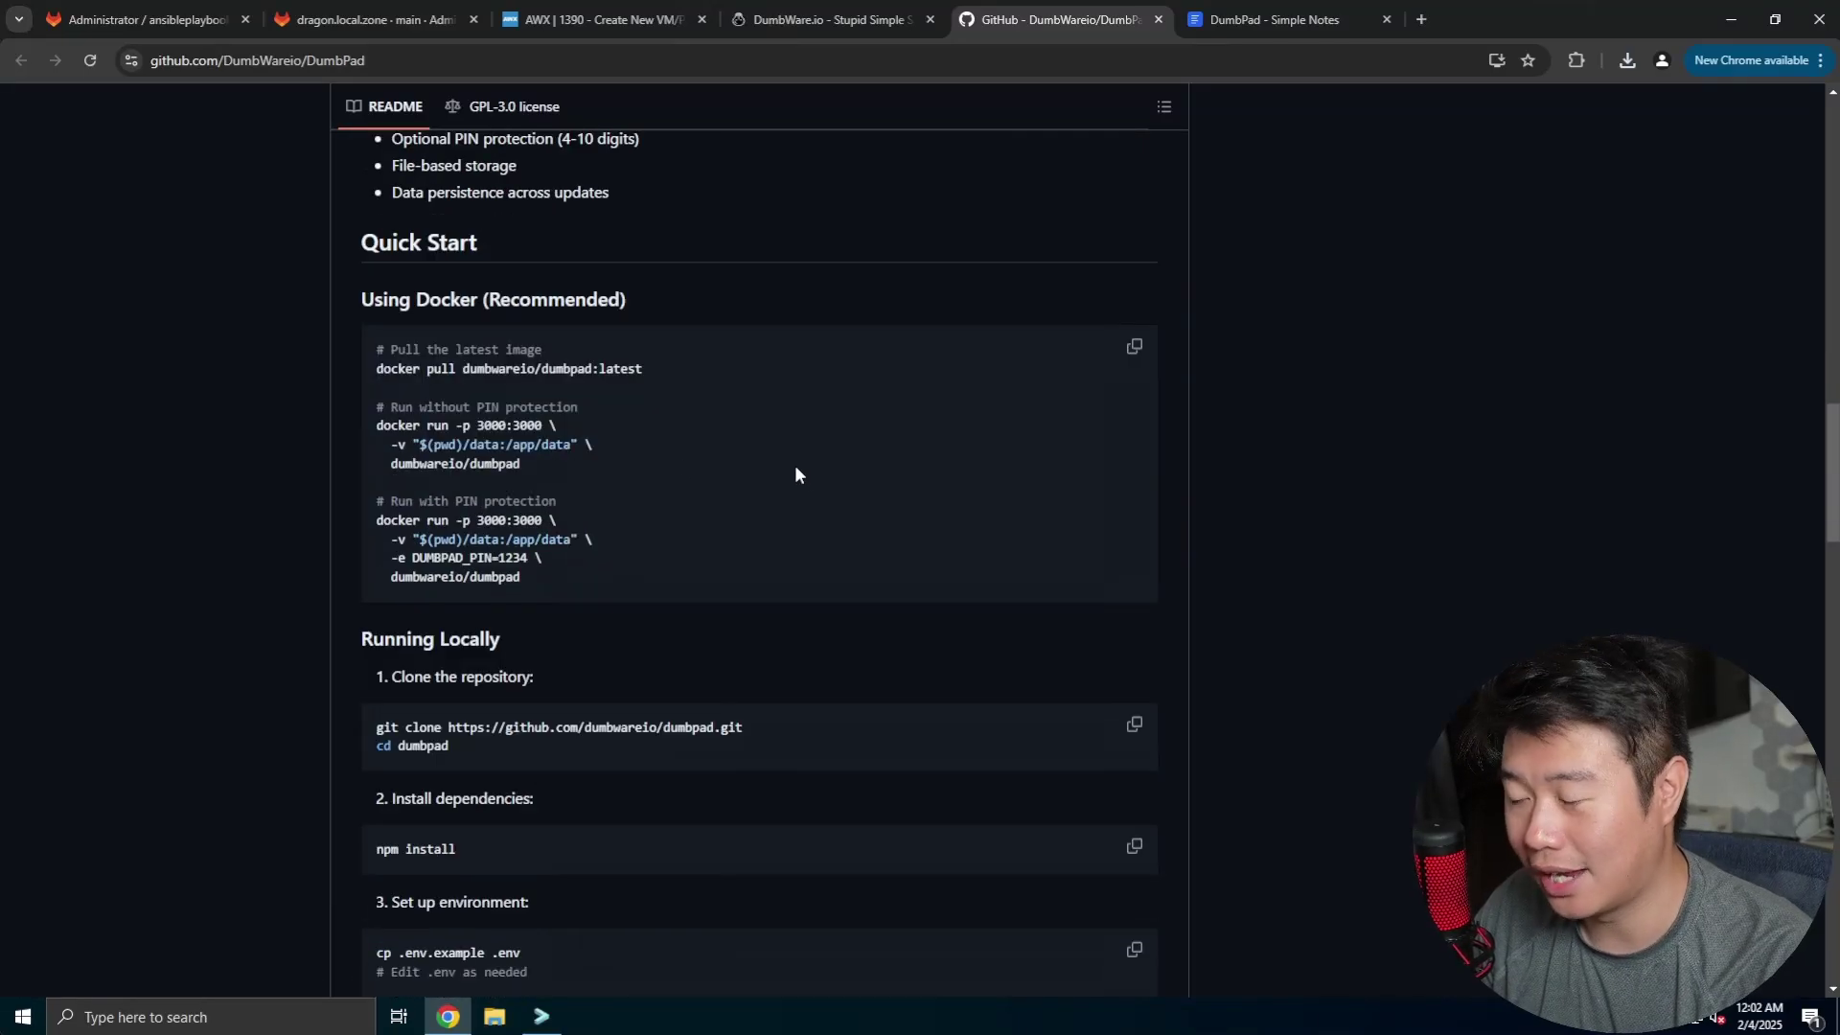
left_click_drag(614, 563, 445, 406)
left_click(789, 524)
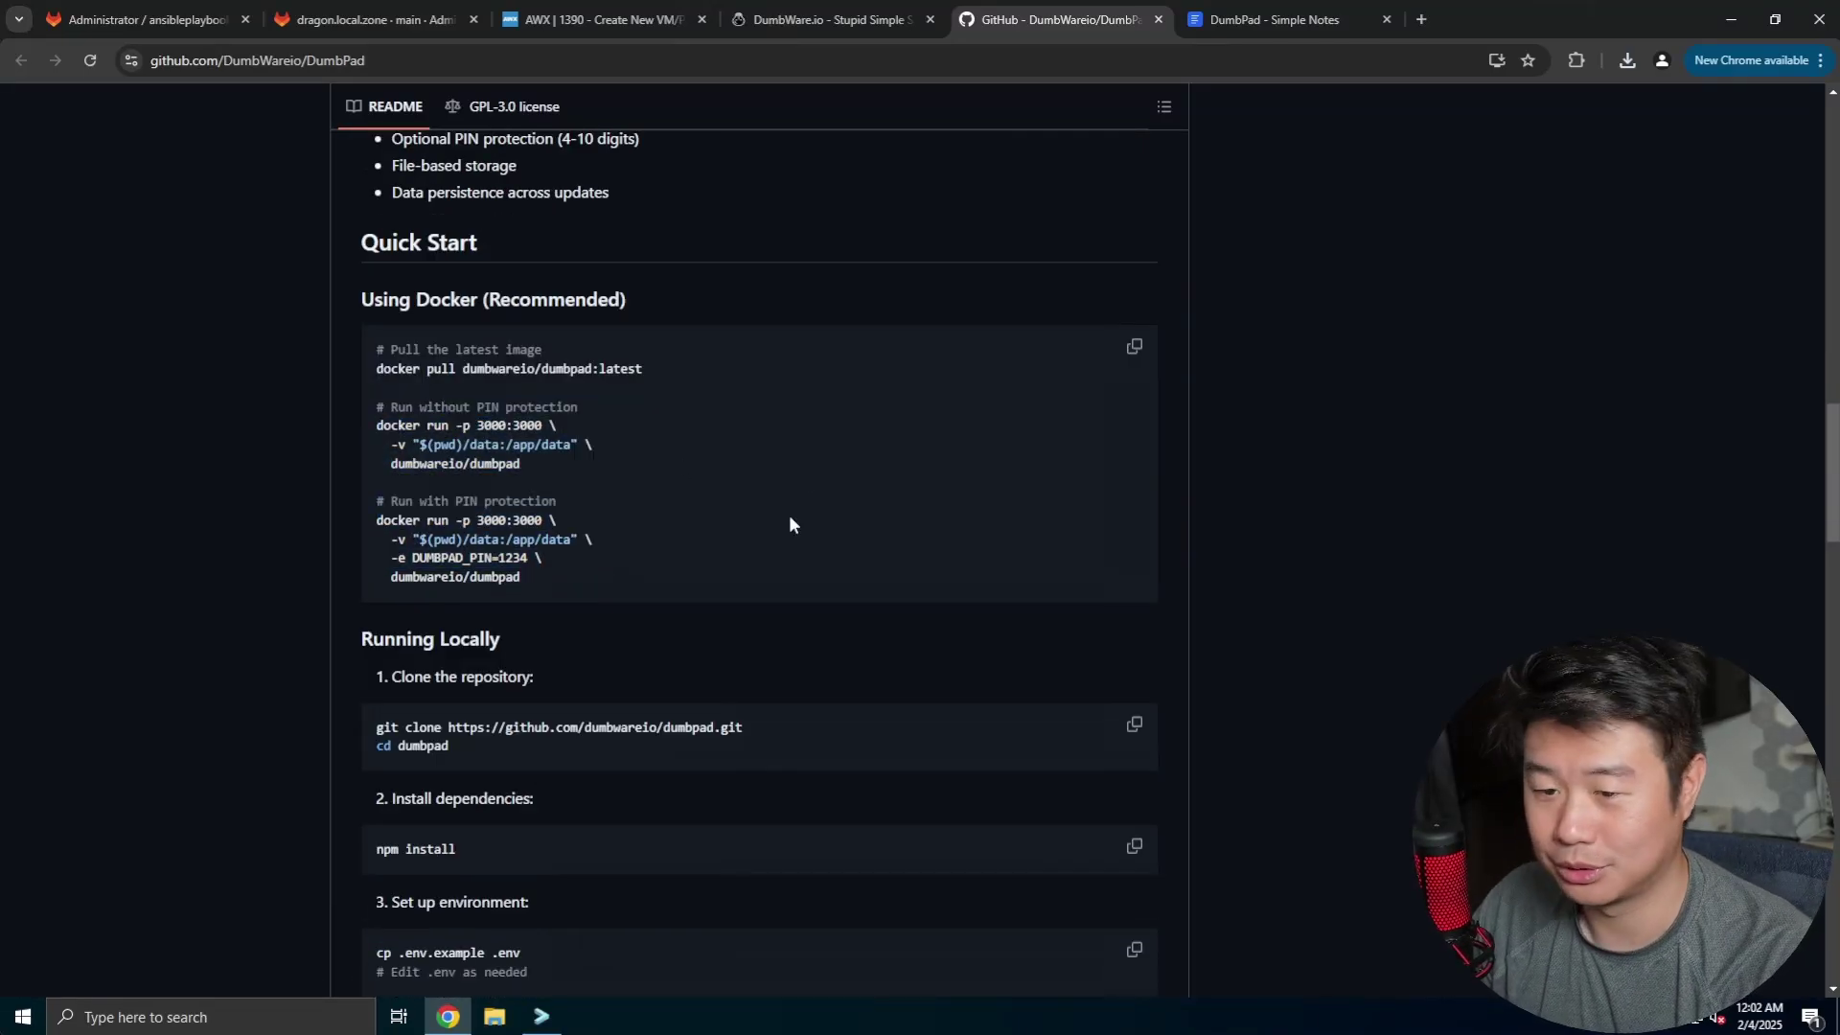
left_click_drag(603, 575, 378, 500)
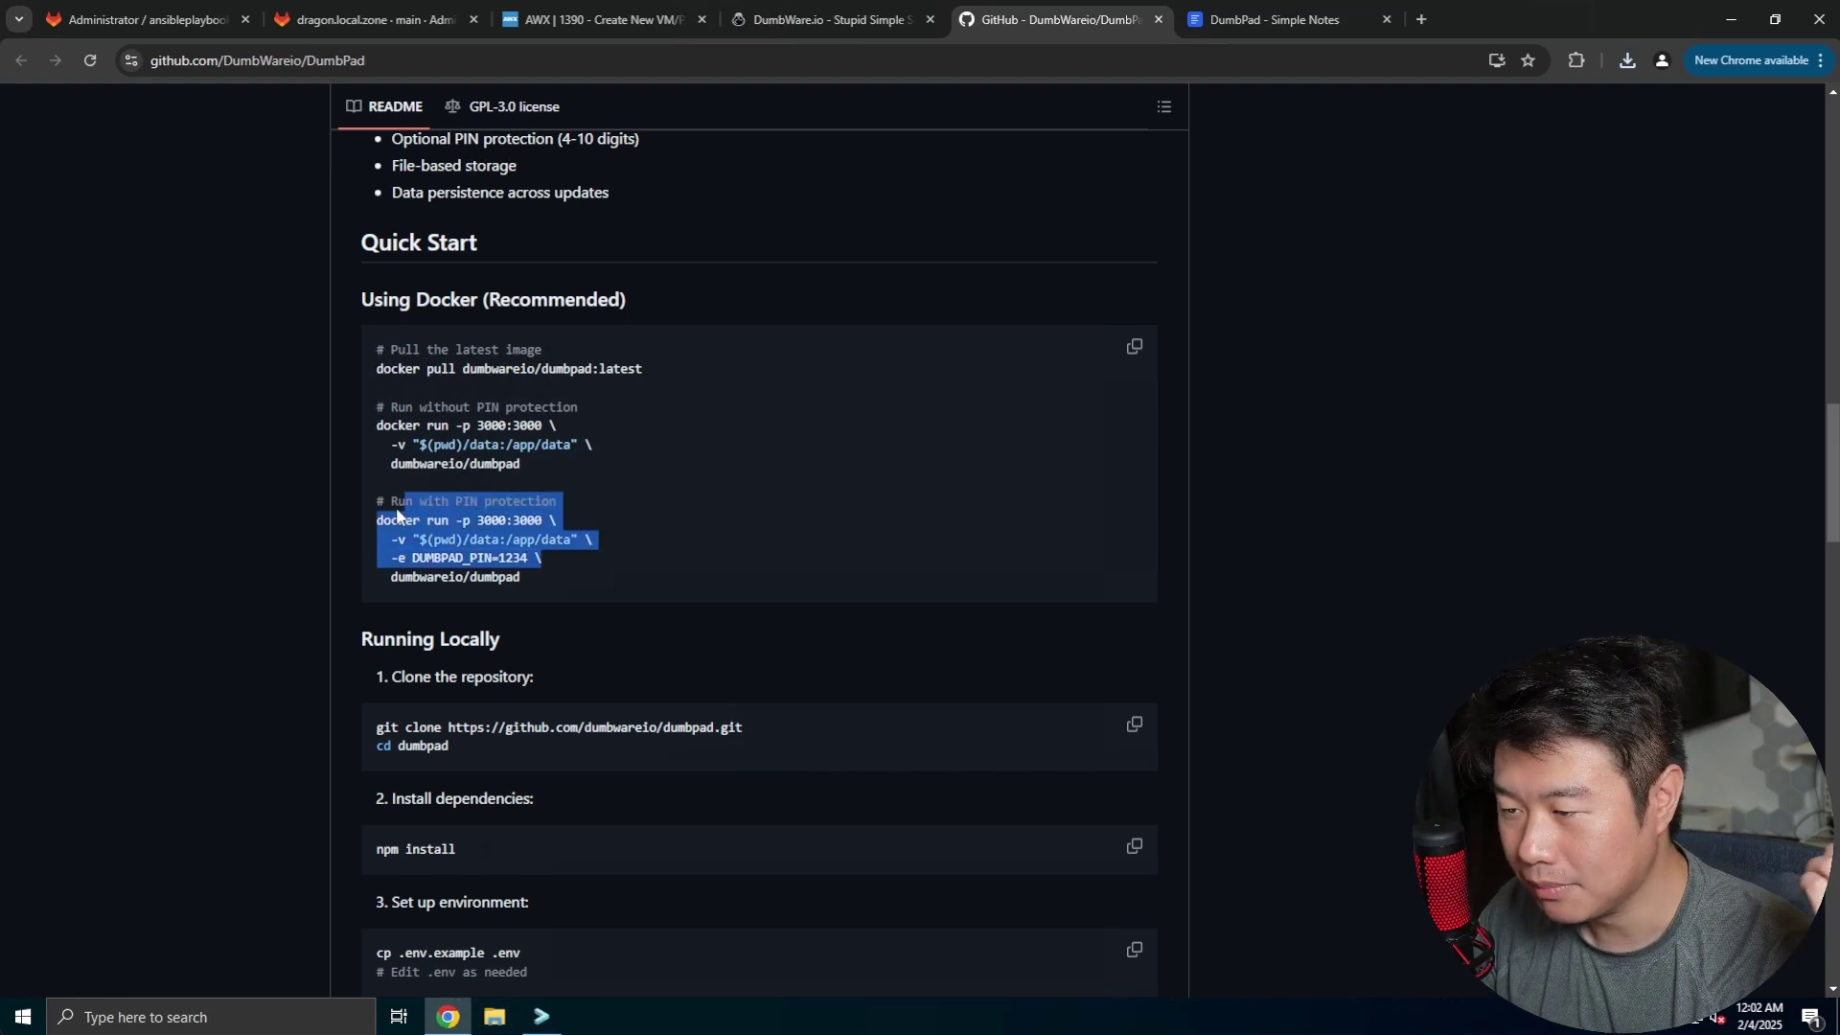
left_click(566, 589)
left_click_drag(565, 588, 376, 517)
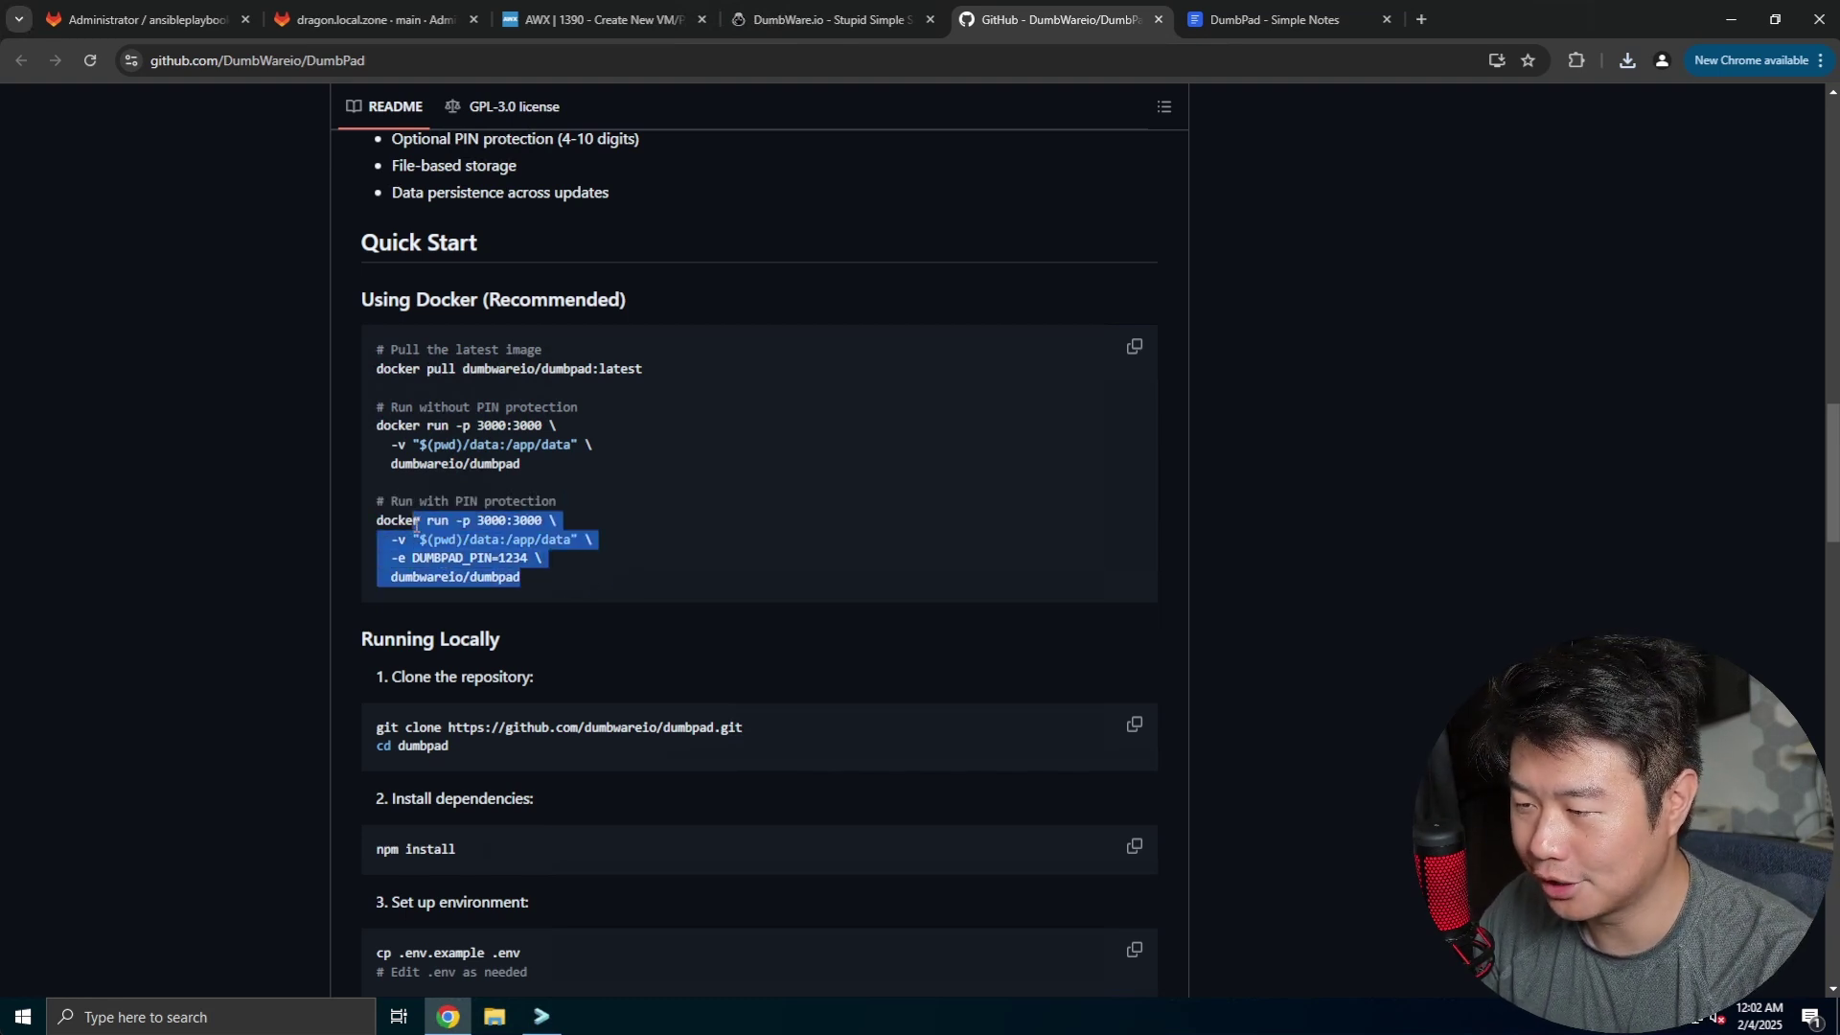
left_click(687, 564)
left_click_drag(560, 474, 378, 426)
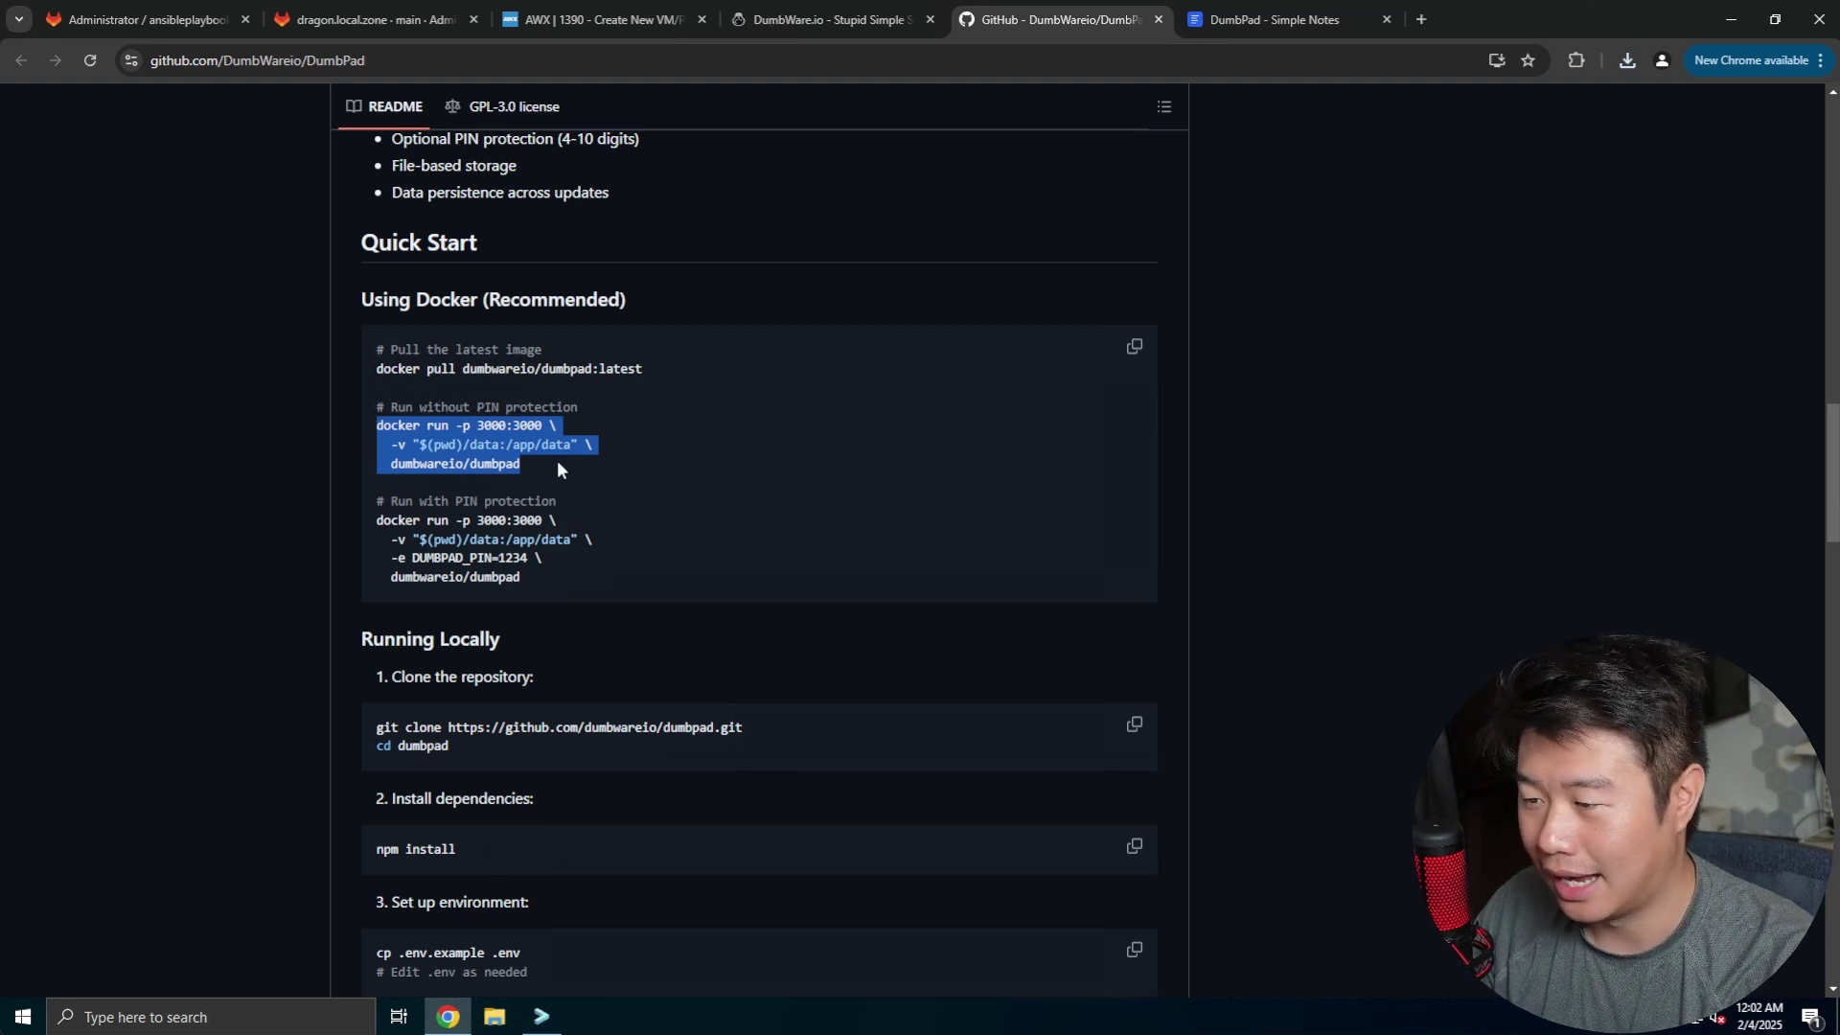
left_click(562, 560)
- Copy the 'Run with PIN protection' docker run command for the terminal
left_click_drag(537, 579, 378, 526)
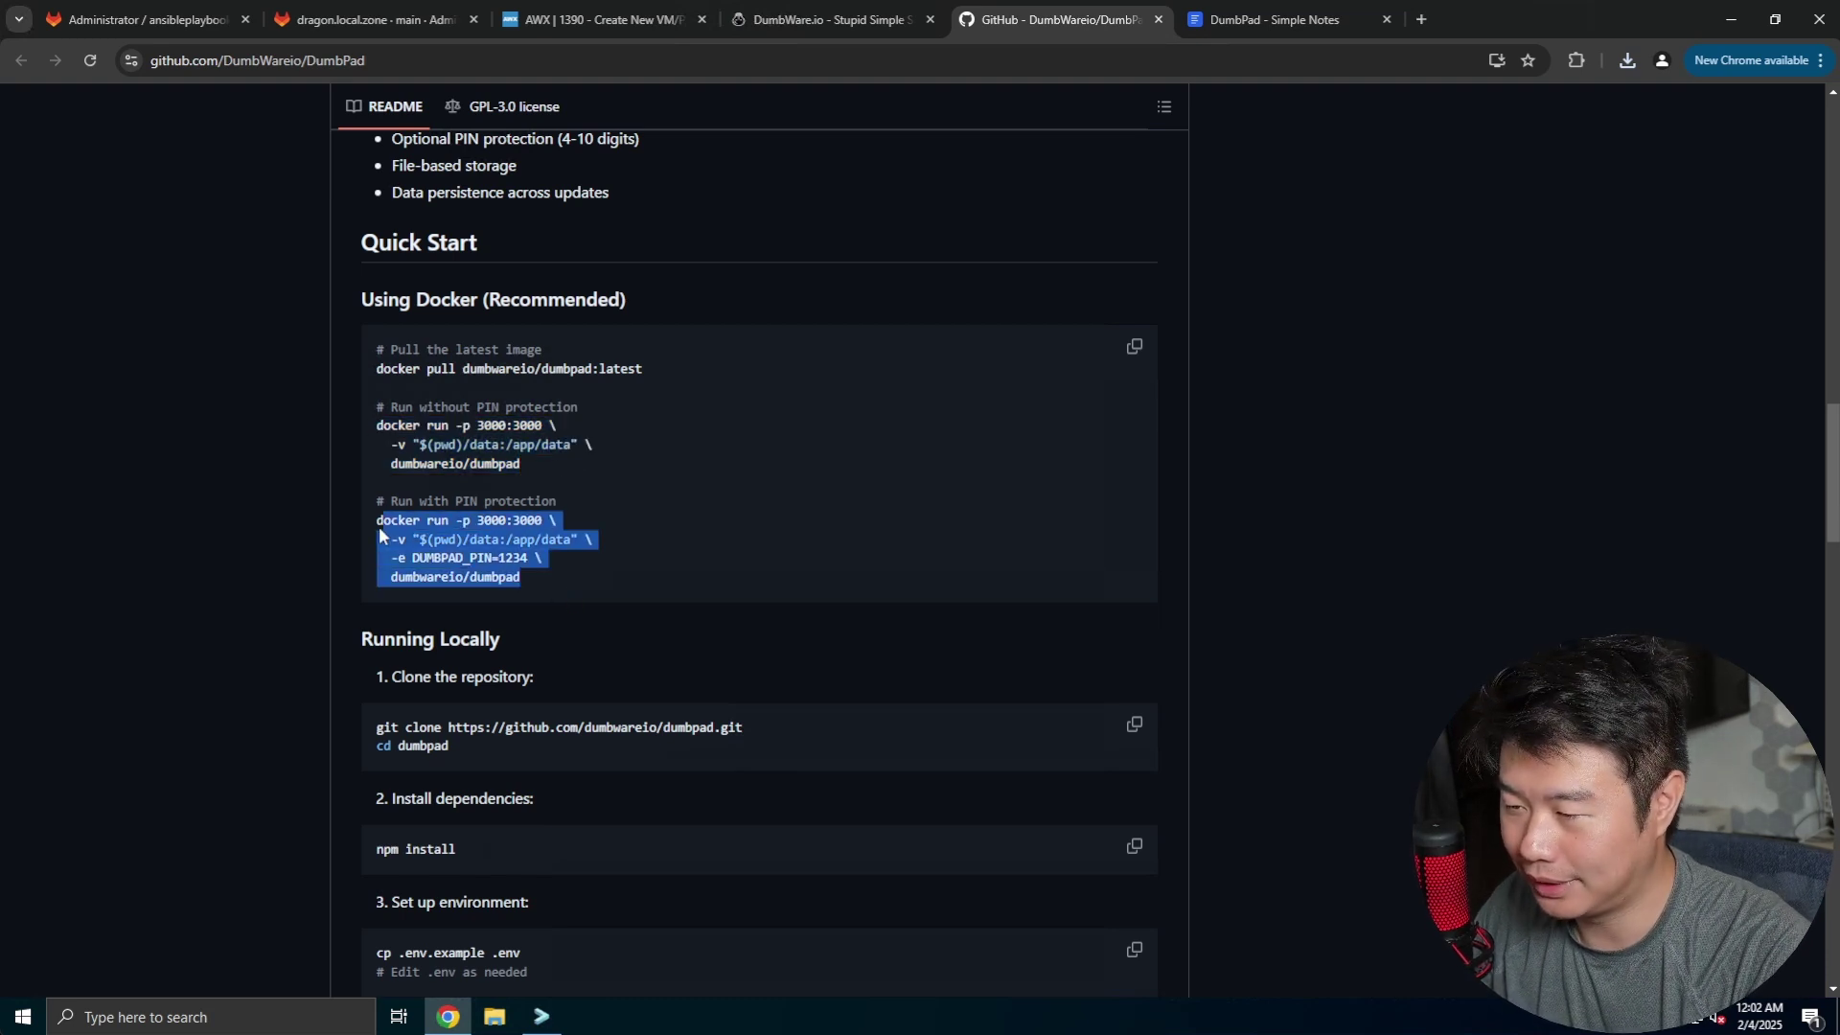
right_click(383, 527)
left_click(450, 542)
left_click(541, 1015)
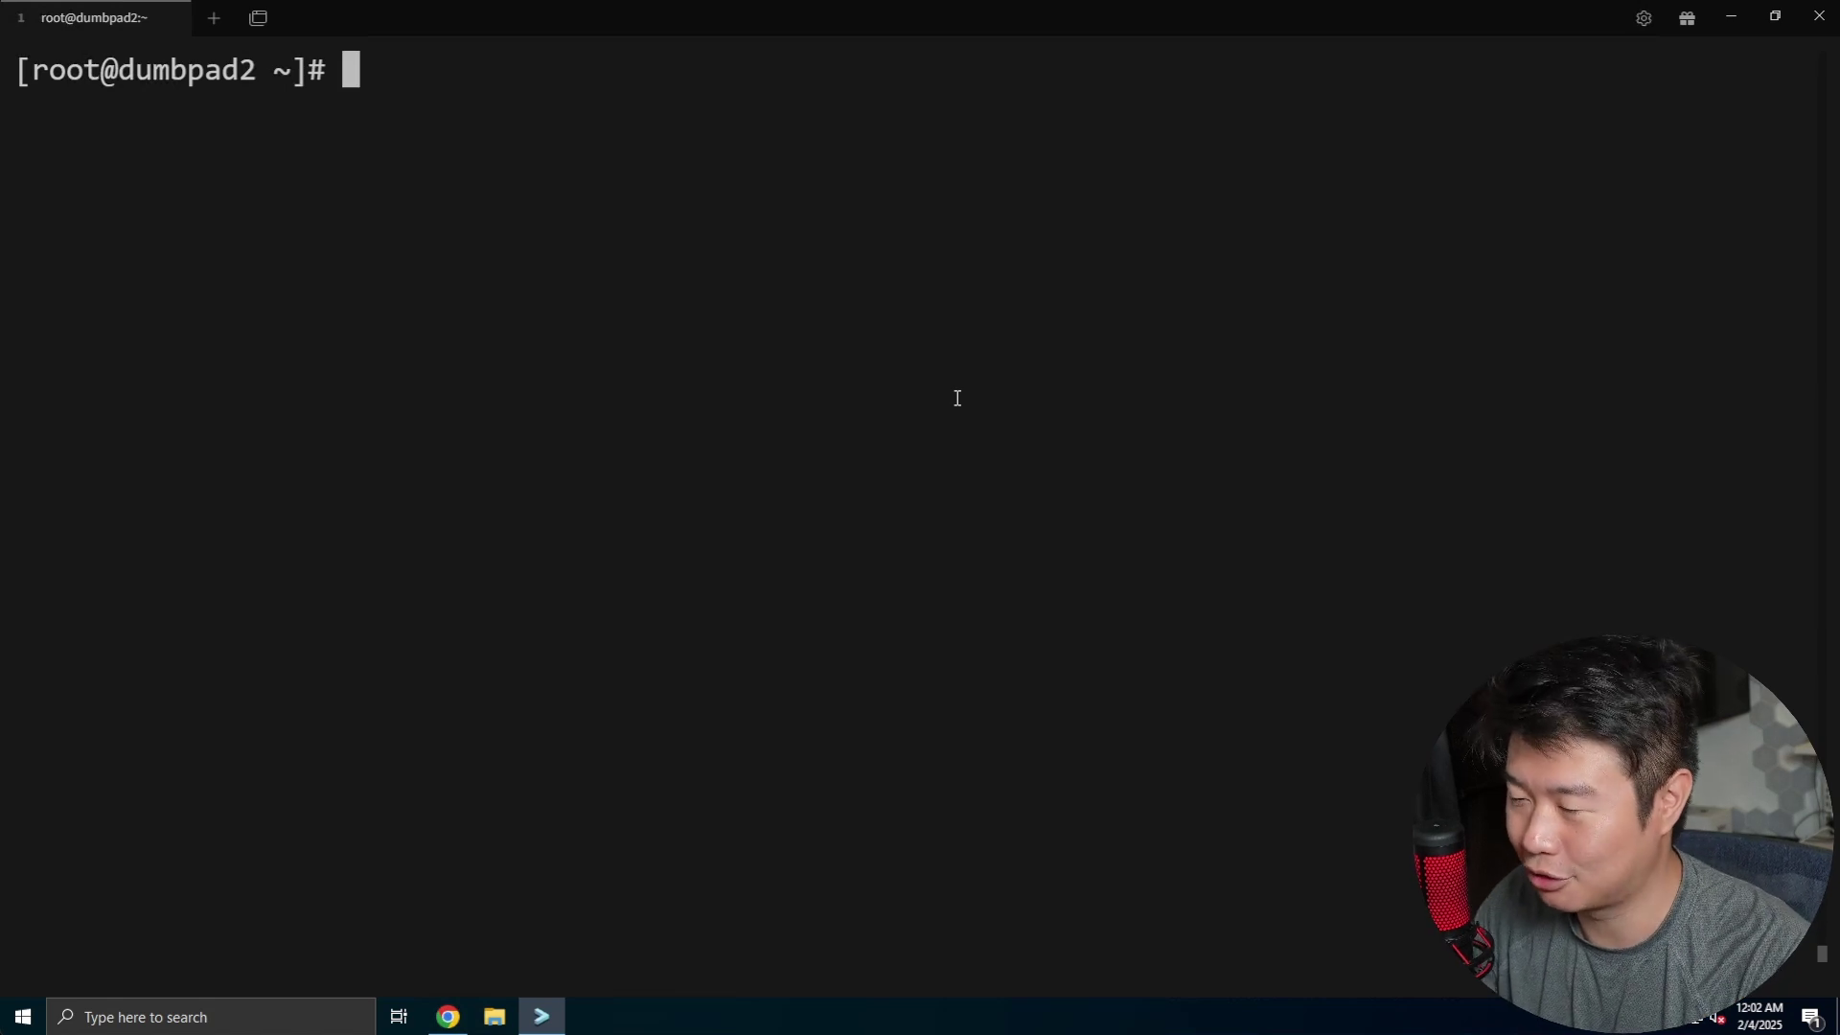
- Create start_docker.sh in vi with a #!/bin/bash line and the pasted docker run command
type("vi start_")
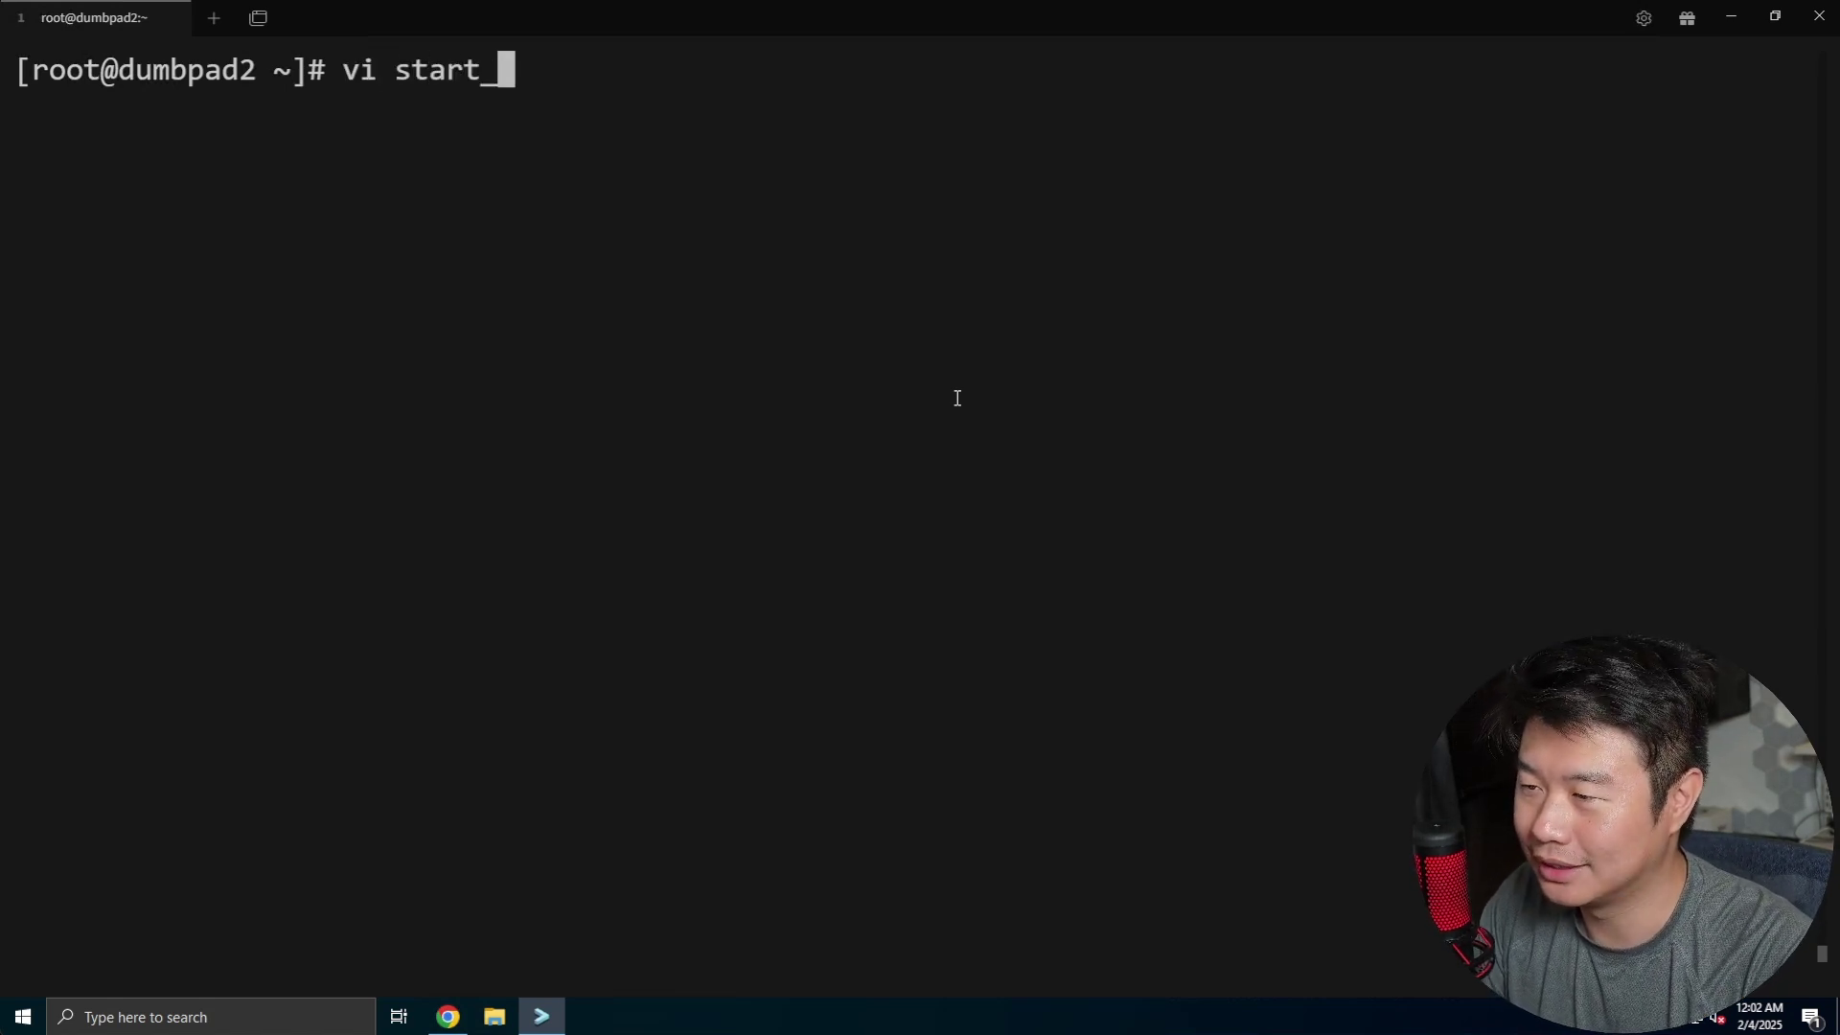
type("docker.sh")
key("Return")
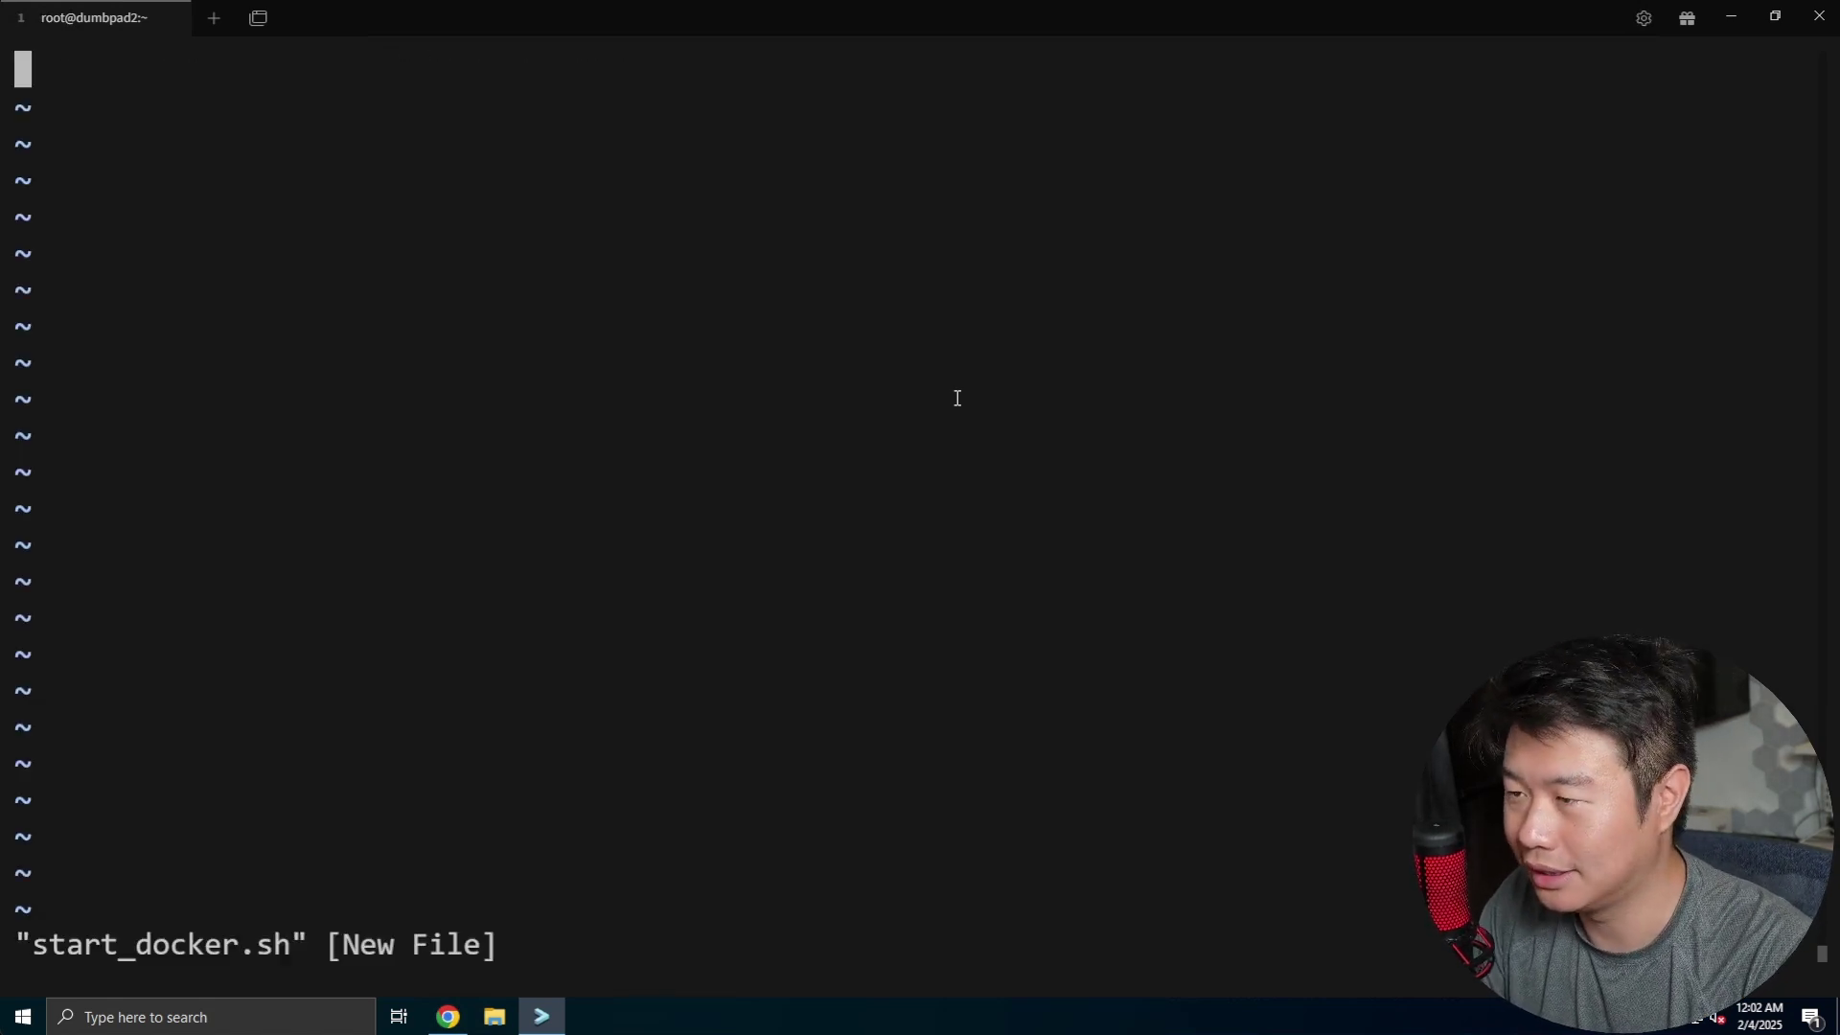
type("i#!/bin/bash")
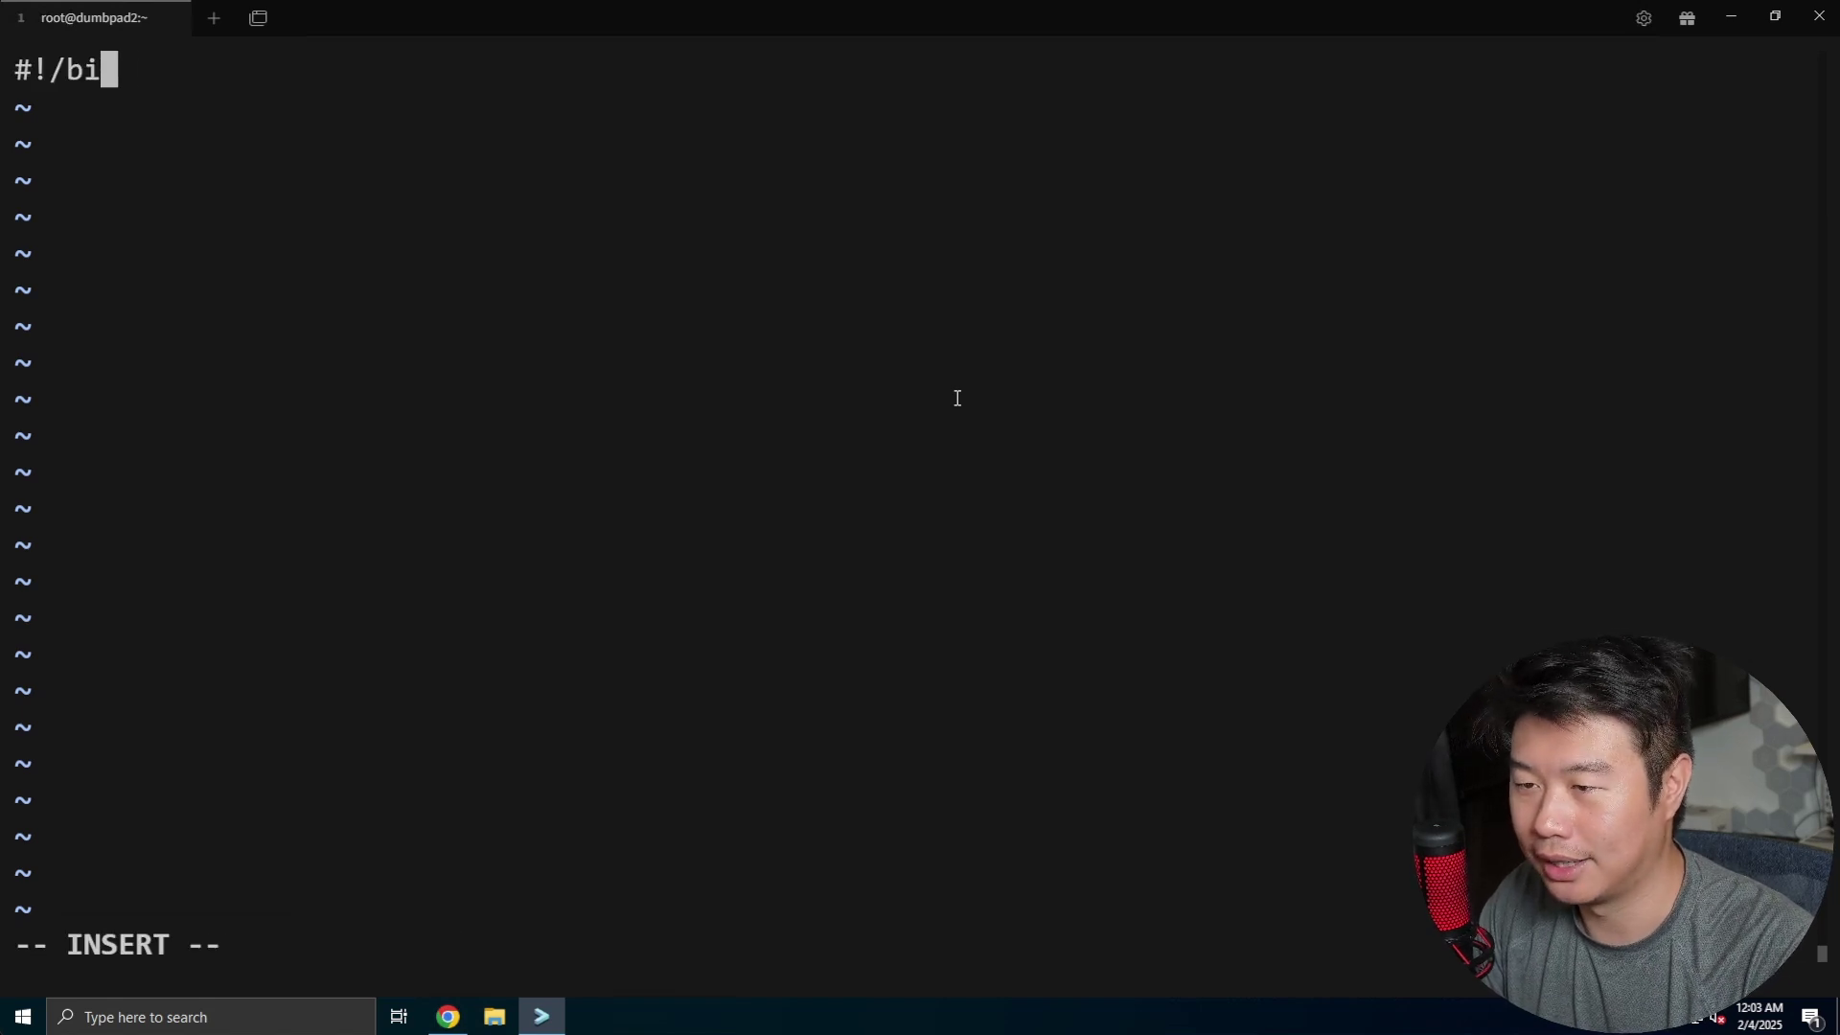
key("Return")
key("Return")
key("ctrl+v")
key("Return")
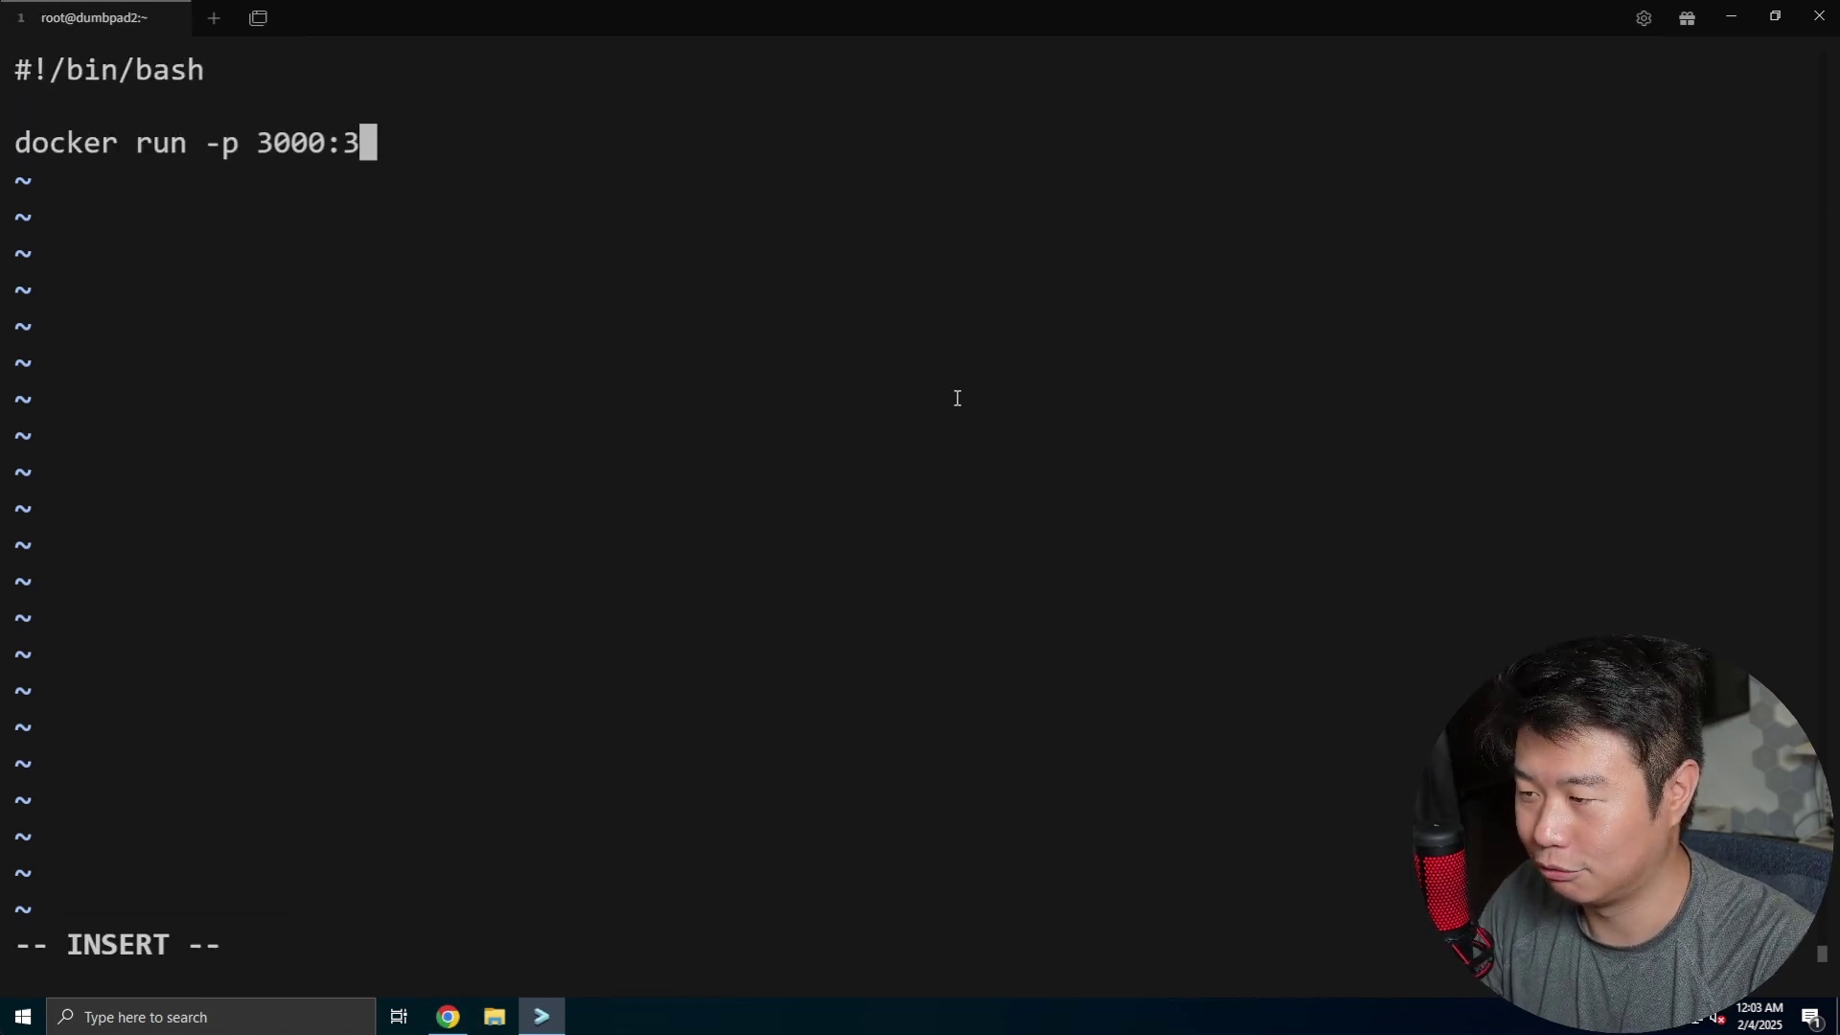
- Add -d before the port option so the container runs detached, and save with :x
key("Up")
key("Up")
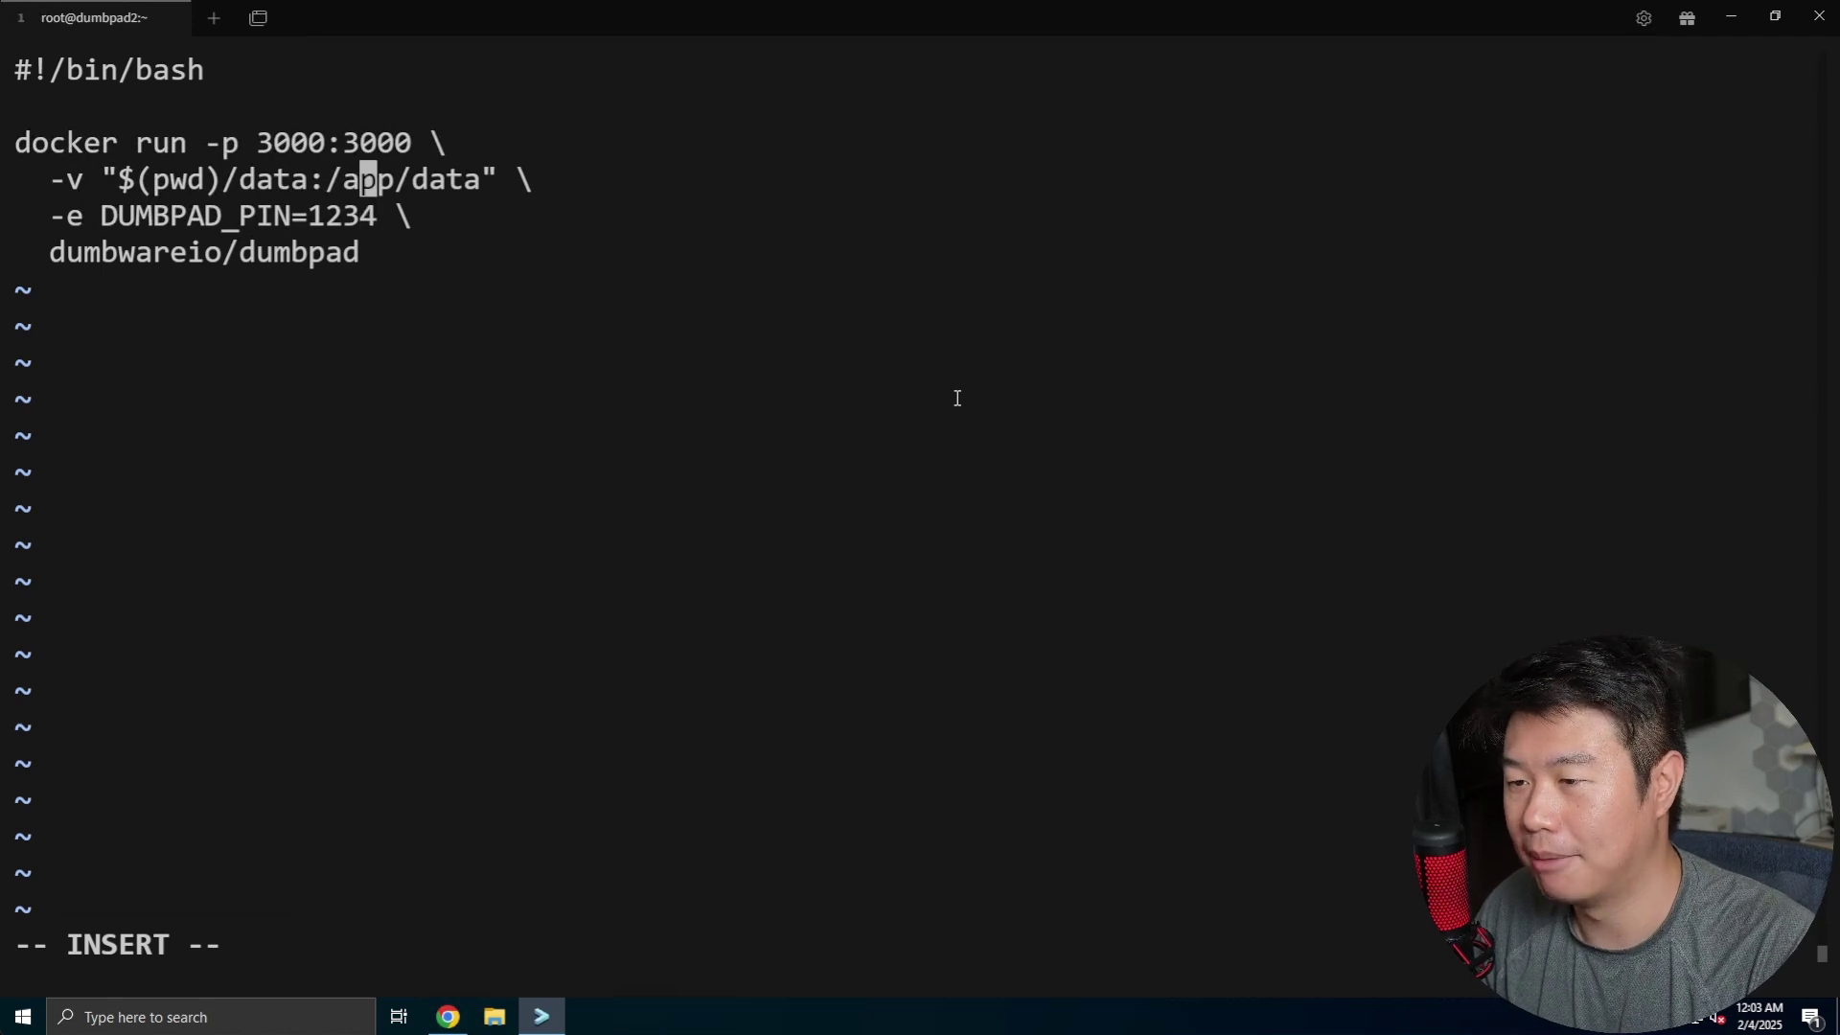
key("Up")
key("Left")
key("Left")
key("Left")
key("Left")
key("Left")
key("Left")
key("Left")
key("Left")
key("Left")
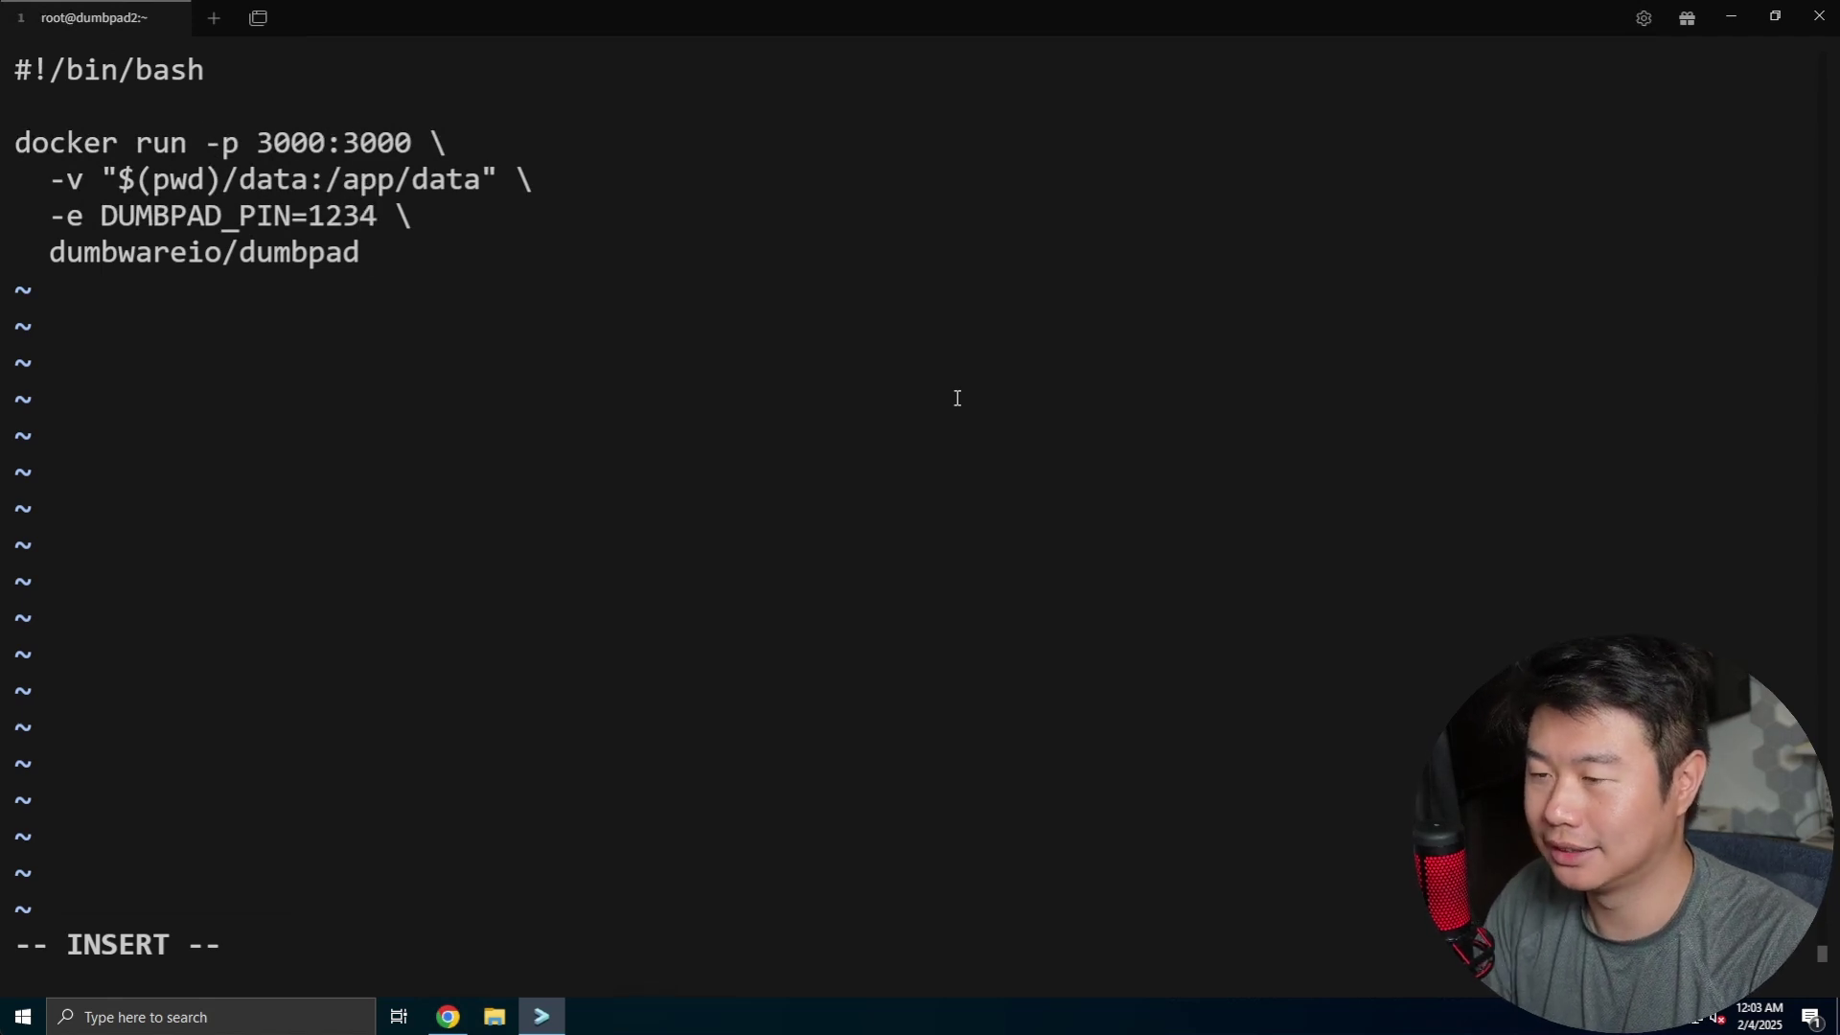
type("-d")
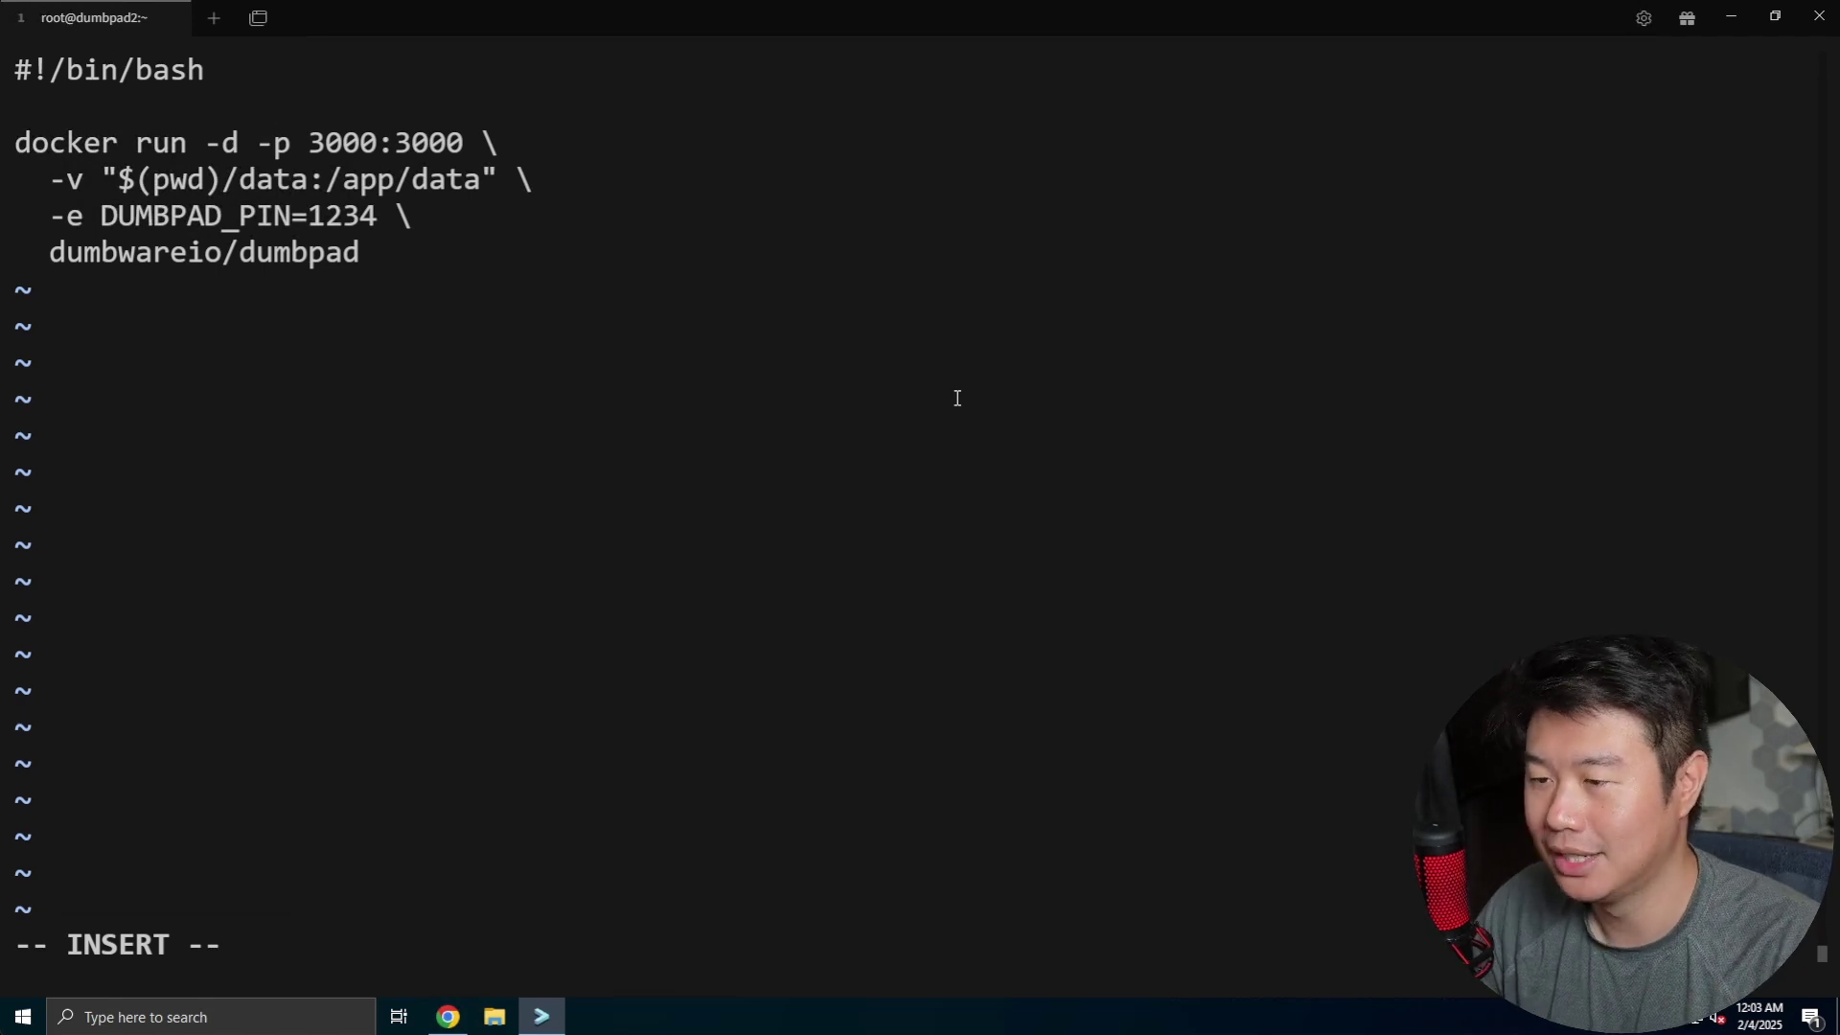
key("Escape")
type(":x")
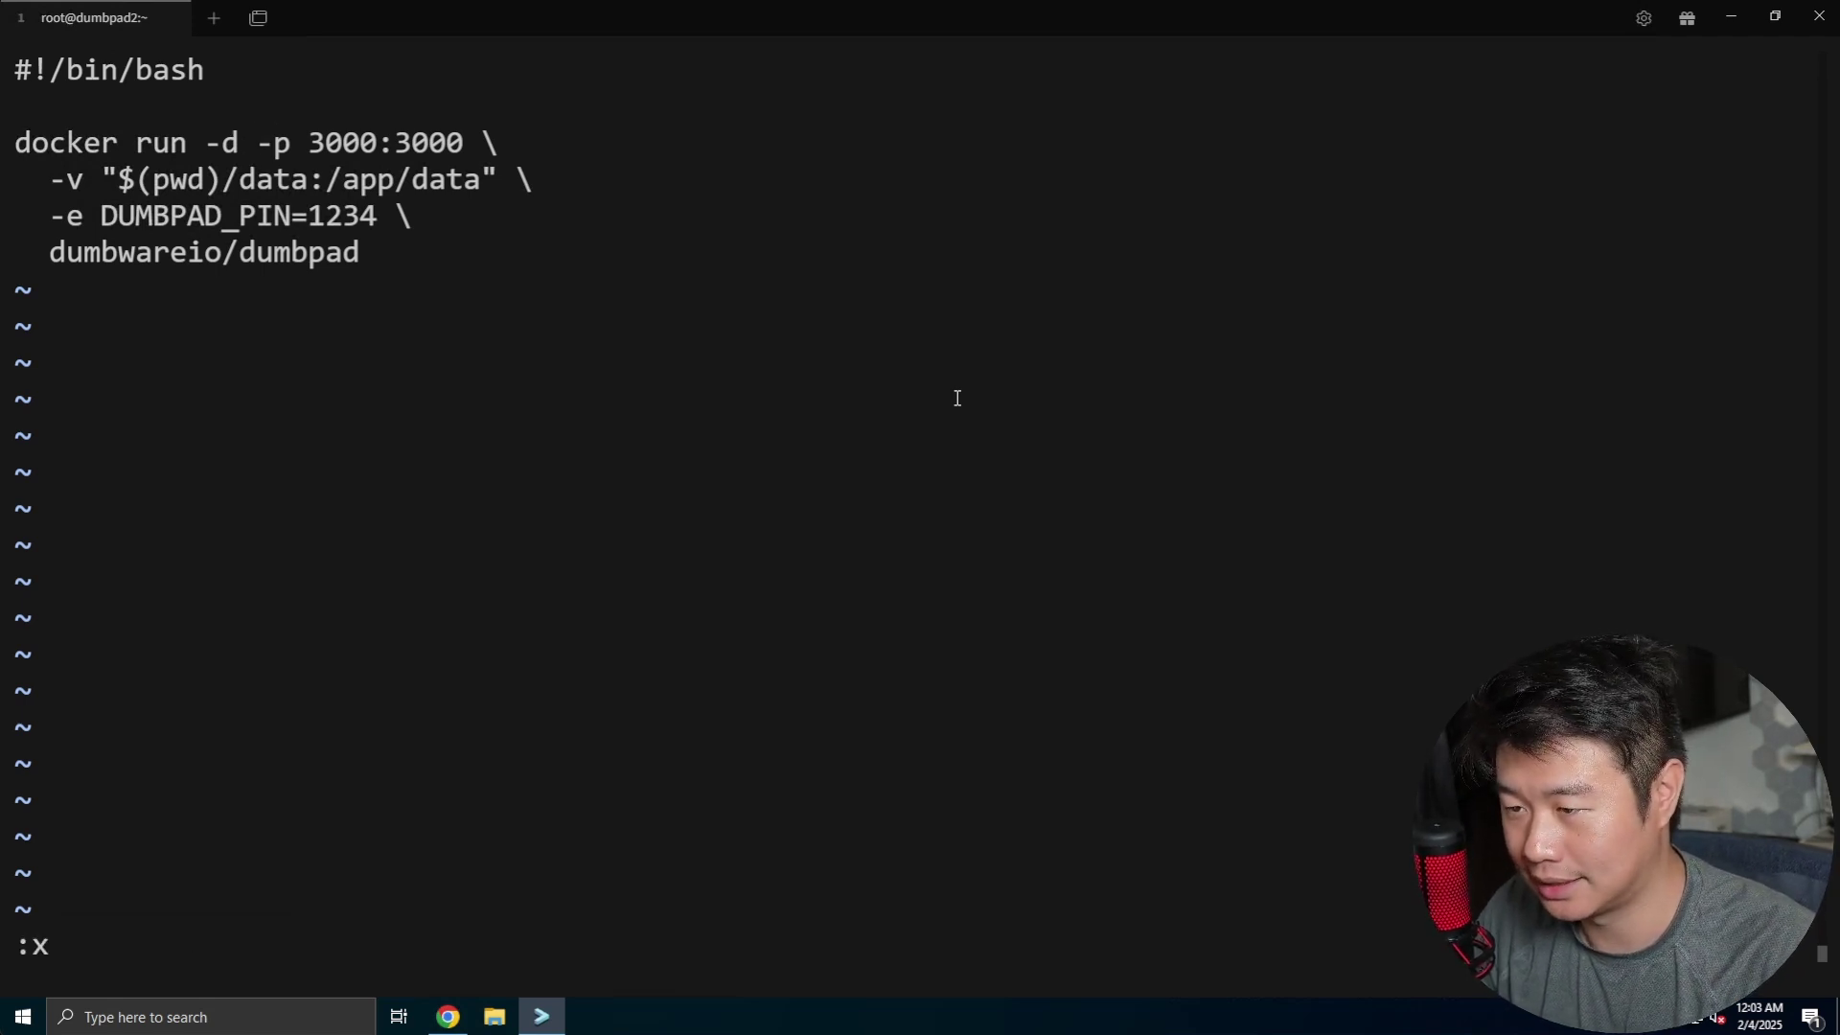
key("Return")
- Make start_docker.sh executable with chmod +x and run ./start_docker.sh
type("chmdo +x s")
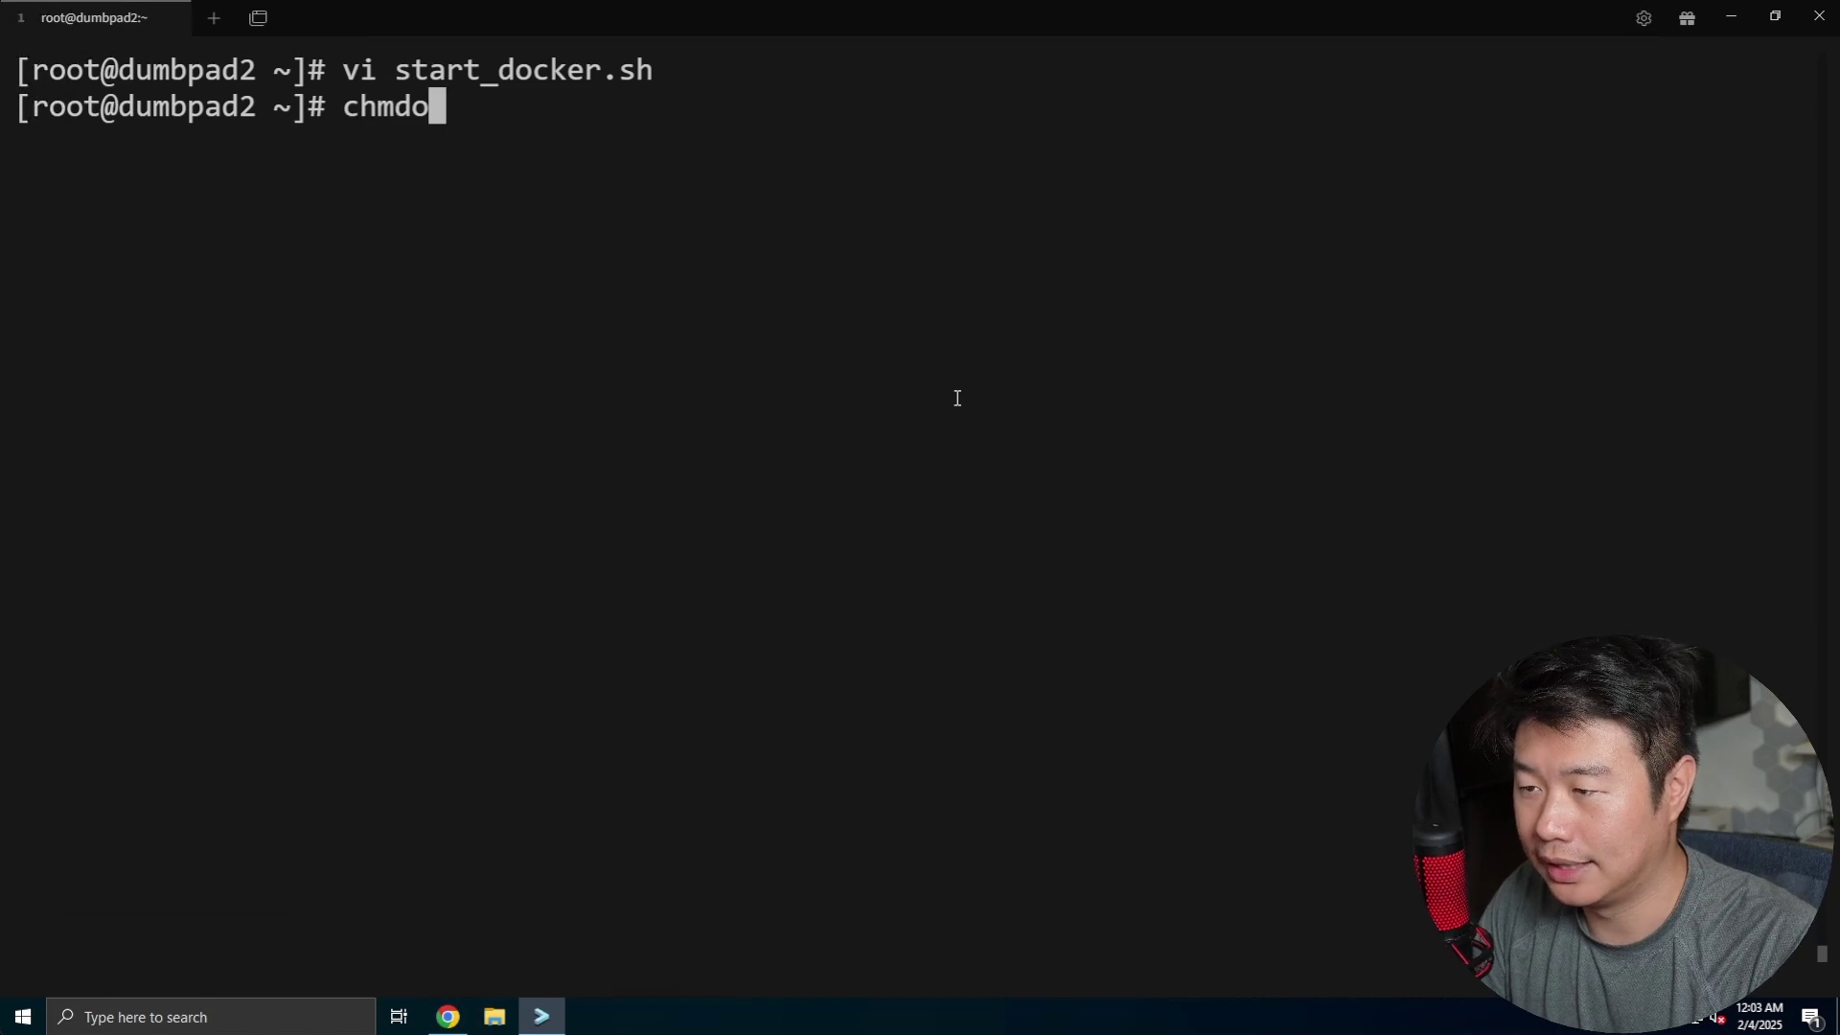
key("BackSpace")
key("BackSpace")
key("BackSpace")
type("x star")
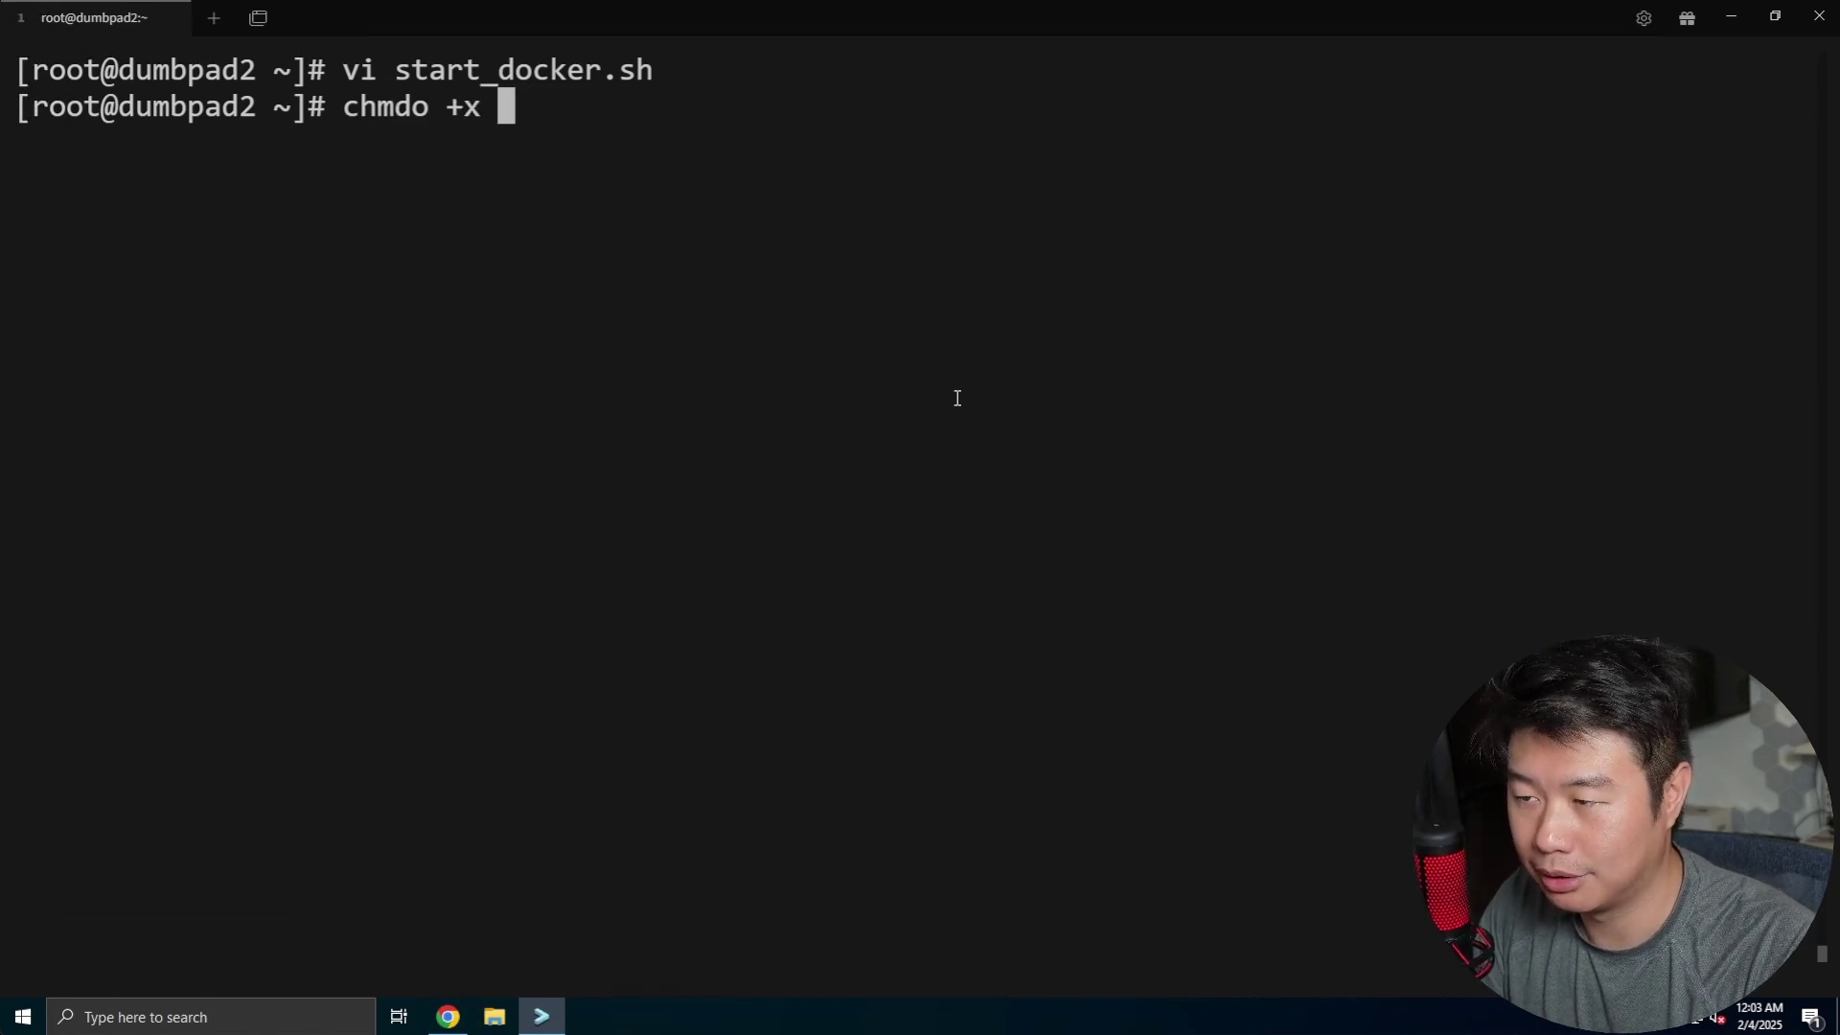
key("BackSpace")
key("BackSpace")
key("BackSpace")
key("BackSpace")
key("BackSpace")
key("BackSpace")
key("BackSpace")
key("BackSpace")
key("BackSpace")
key("BackSpace")
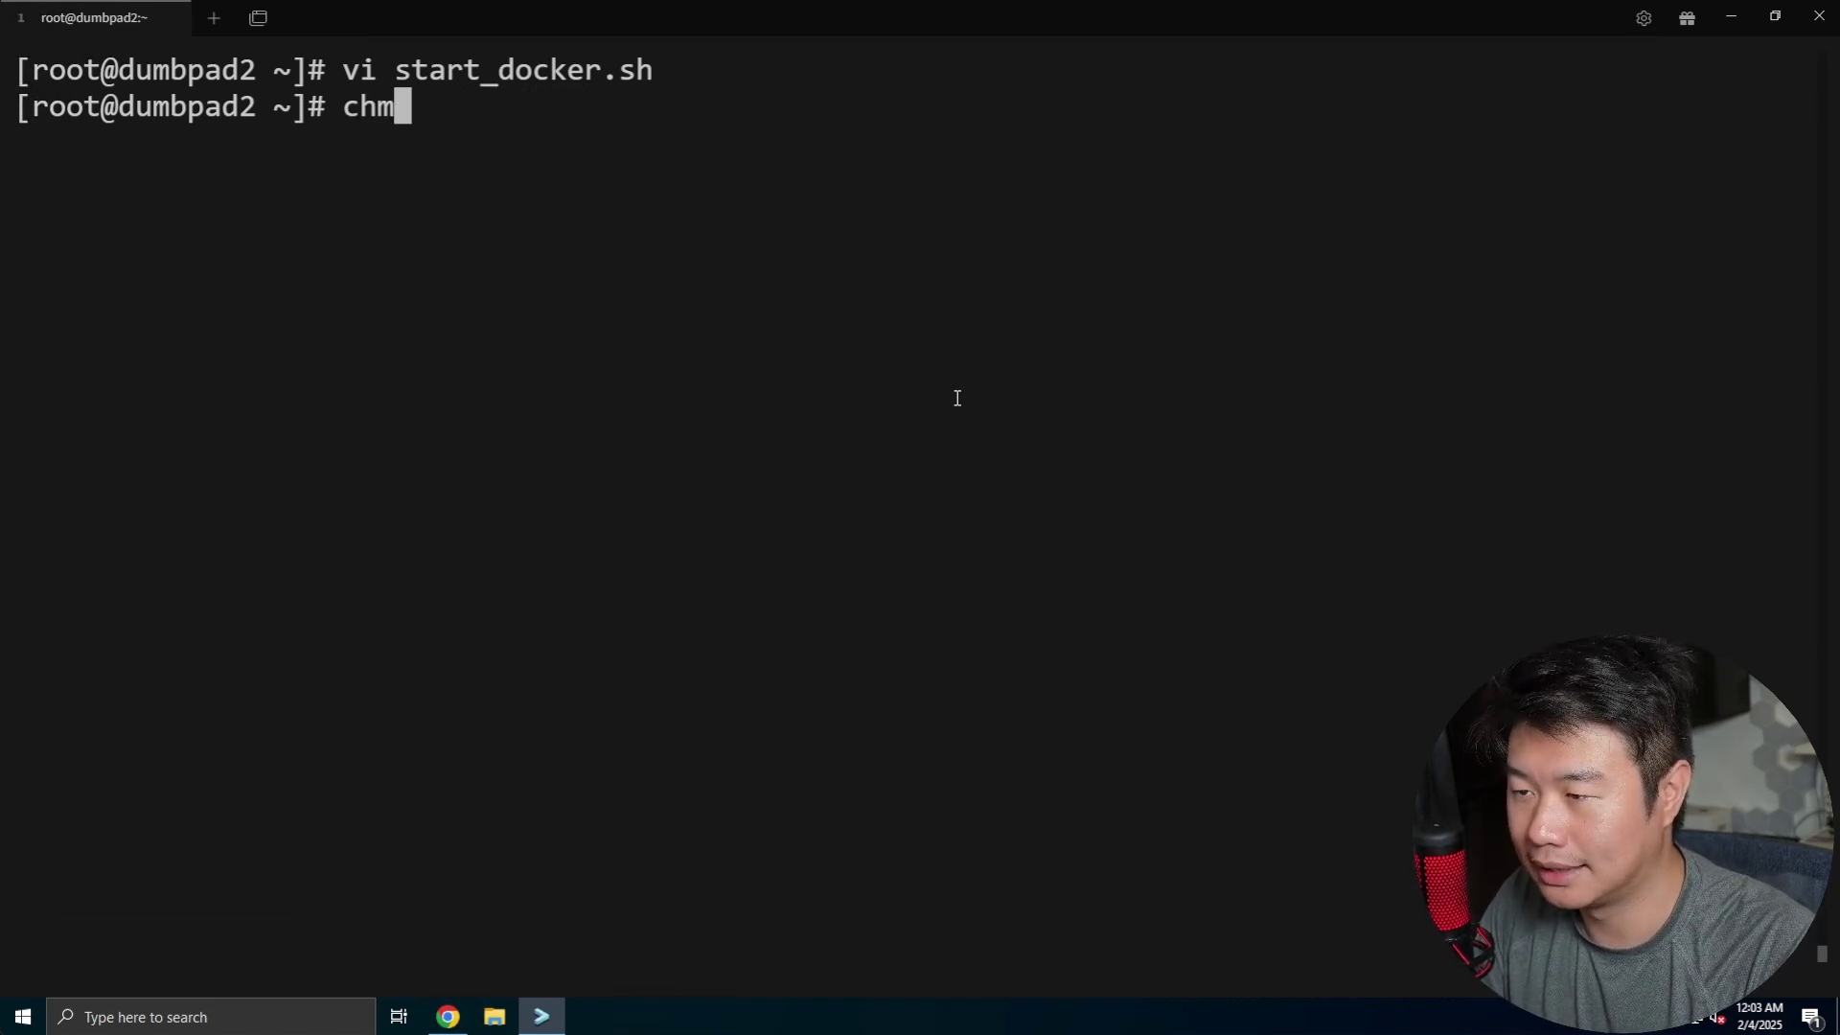
type("od +x star")
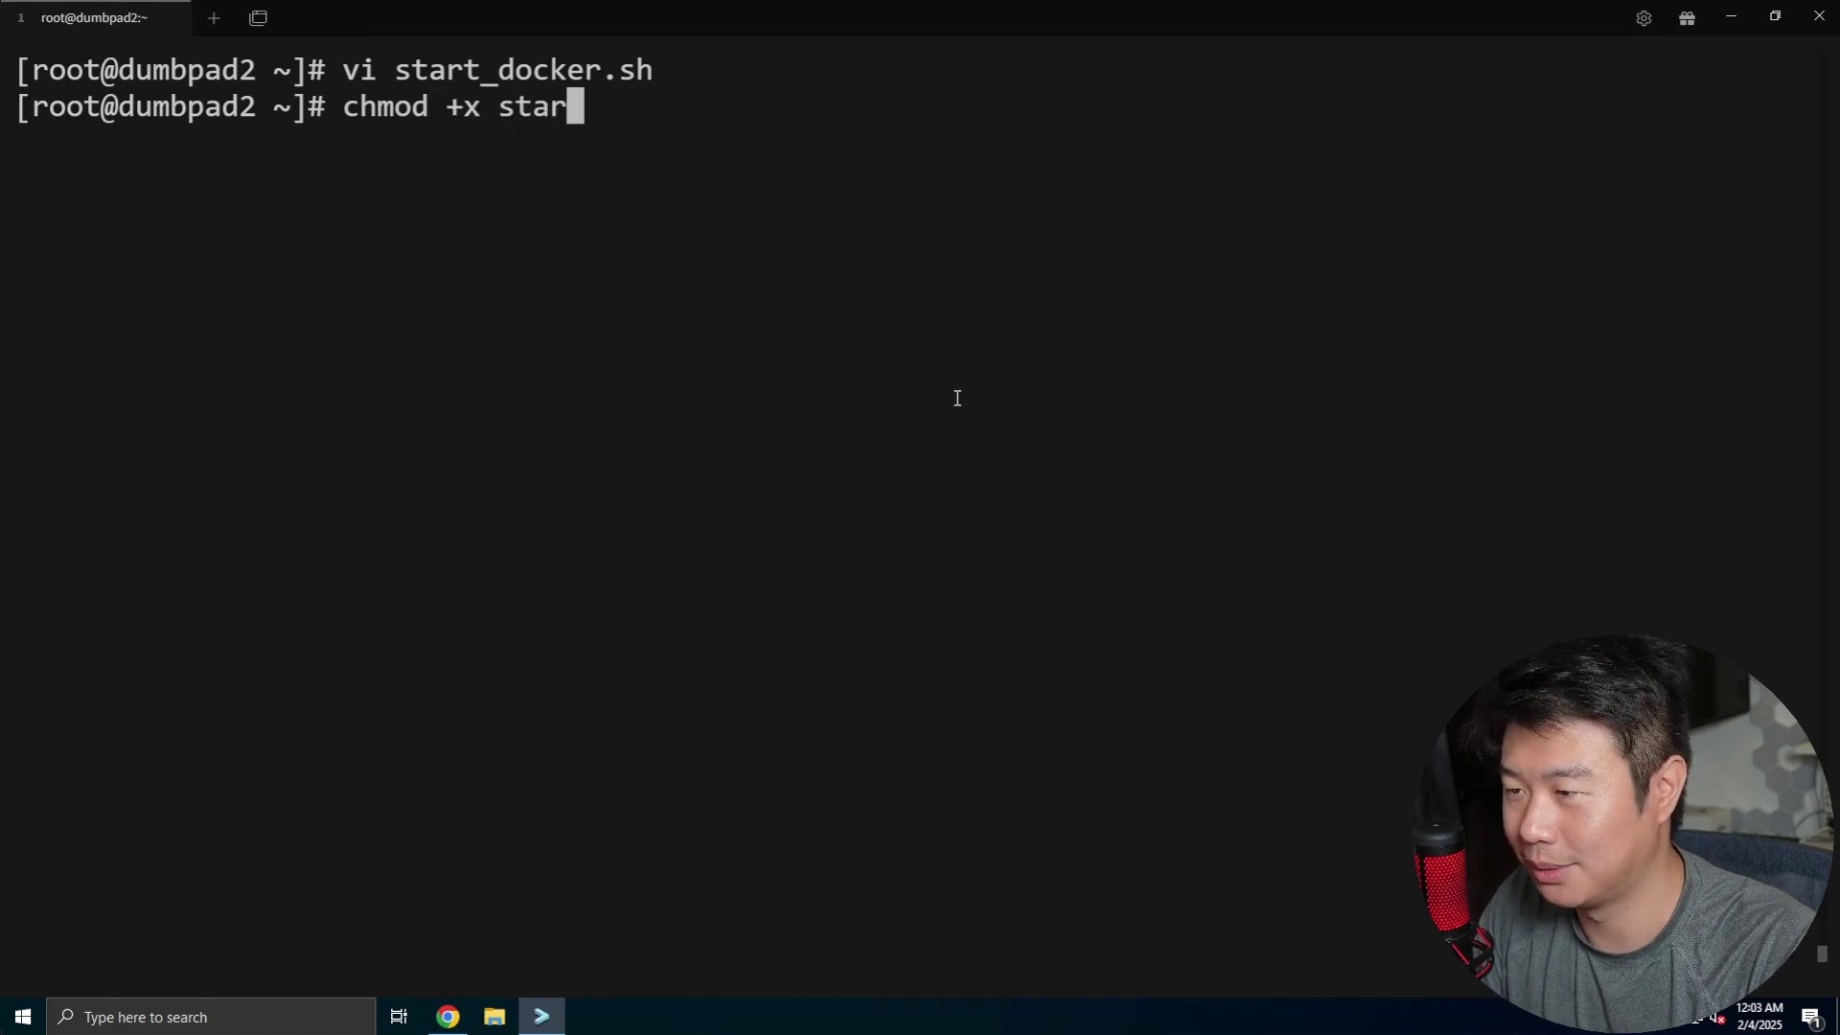
key("Tab")
key("Return")
type("./start")
key("Tab")
key("Return")
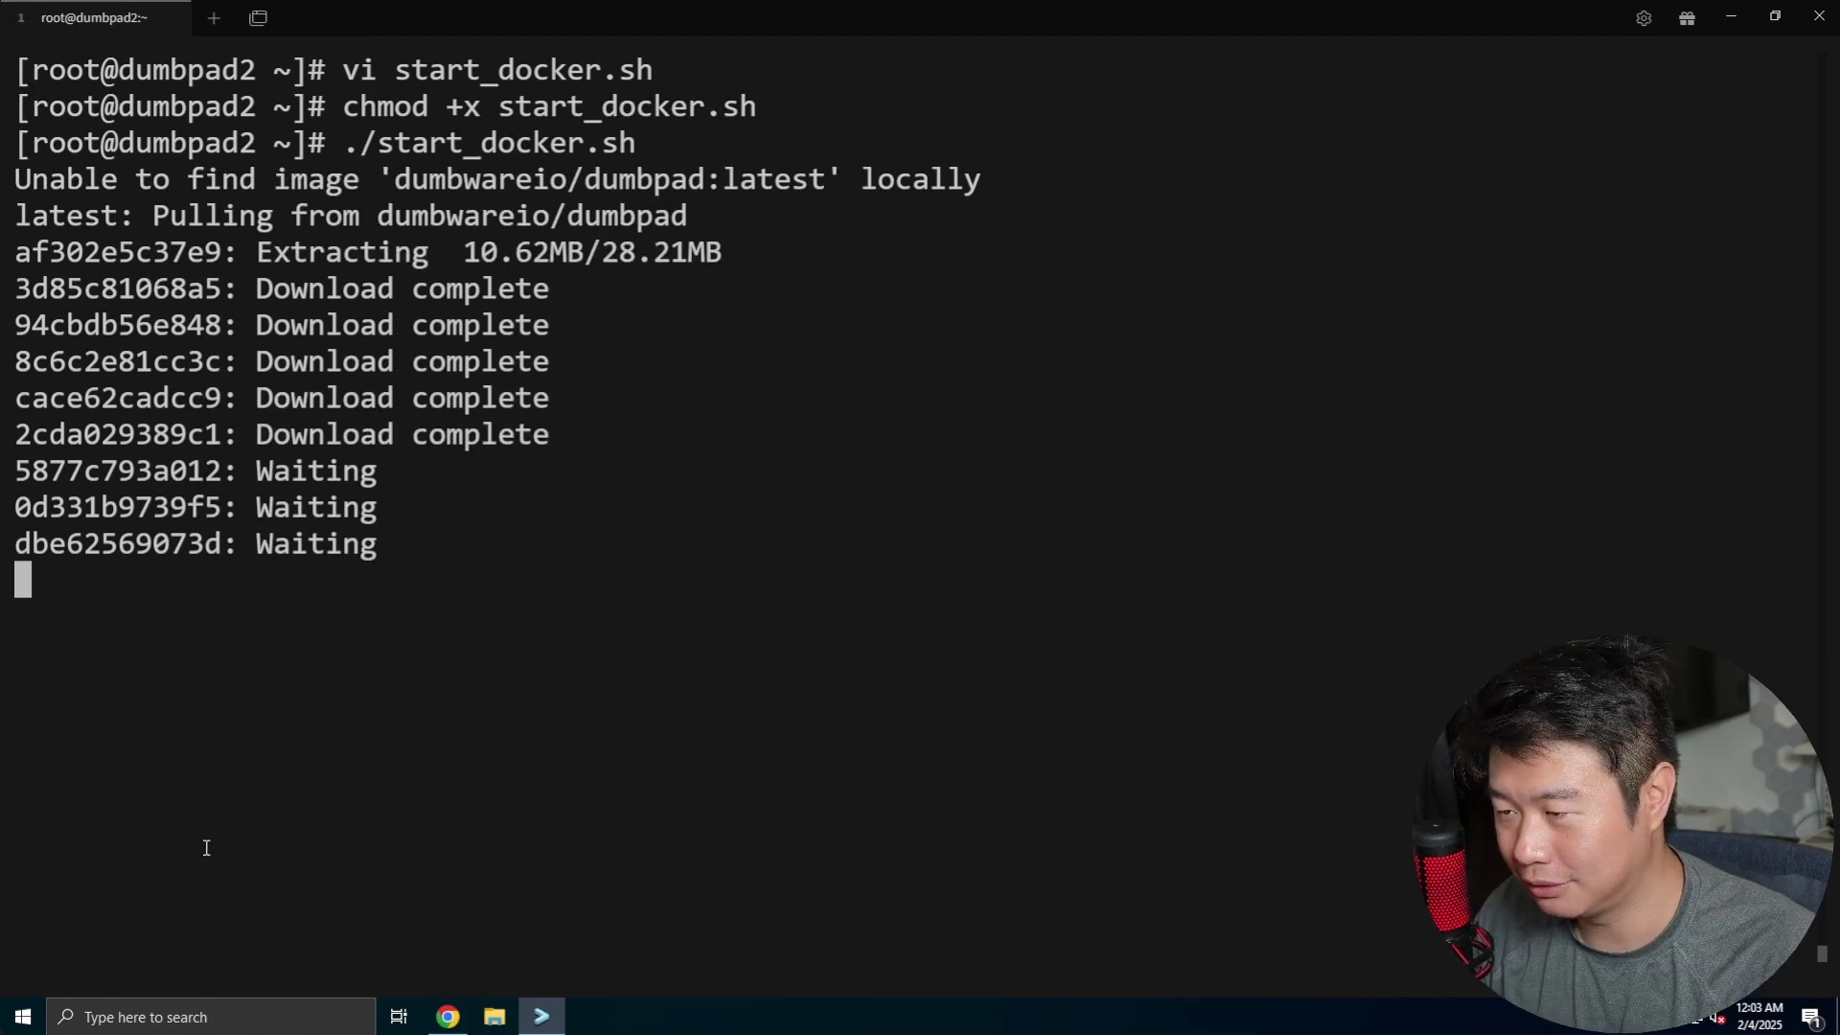
- Confirm host port 3000 in the README command while the DumbPad image pulls
left_click(448, 1016)
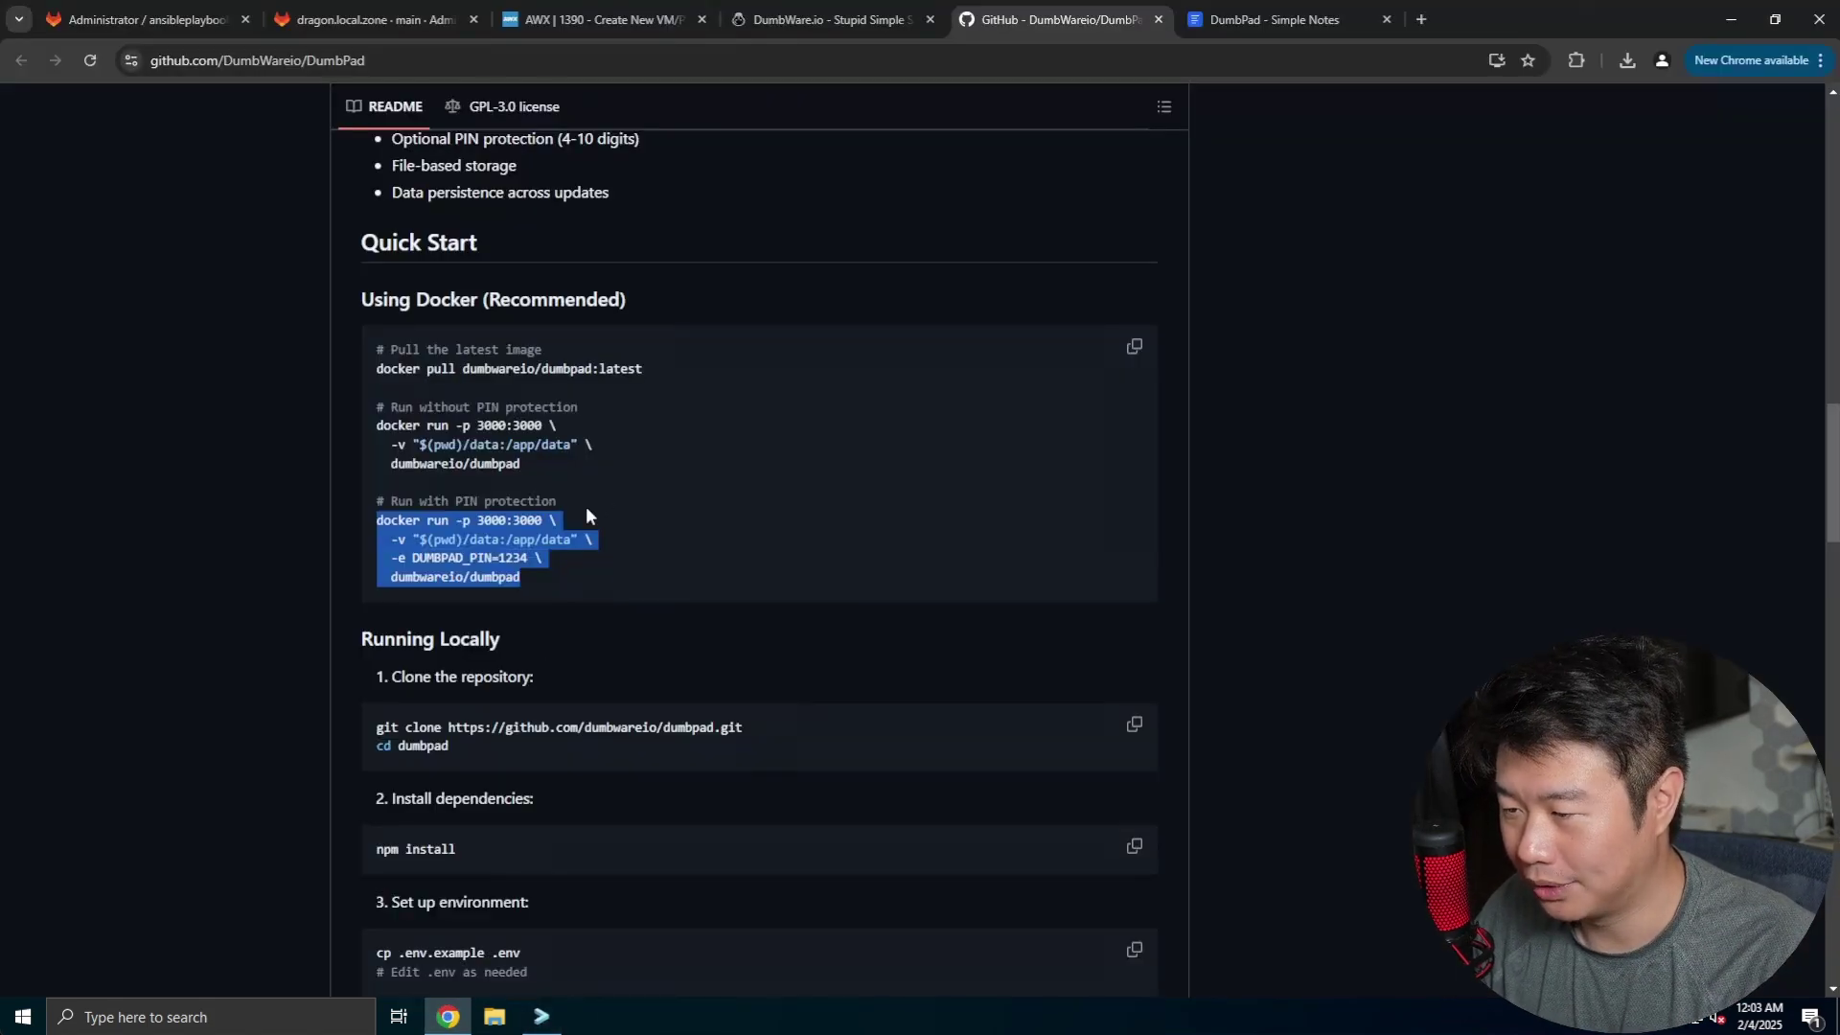
left_click(515, 519)
left_click_drag(506, 519, 476, 519)
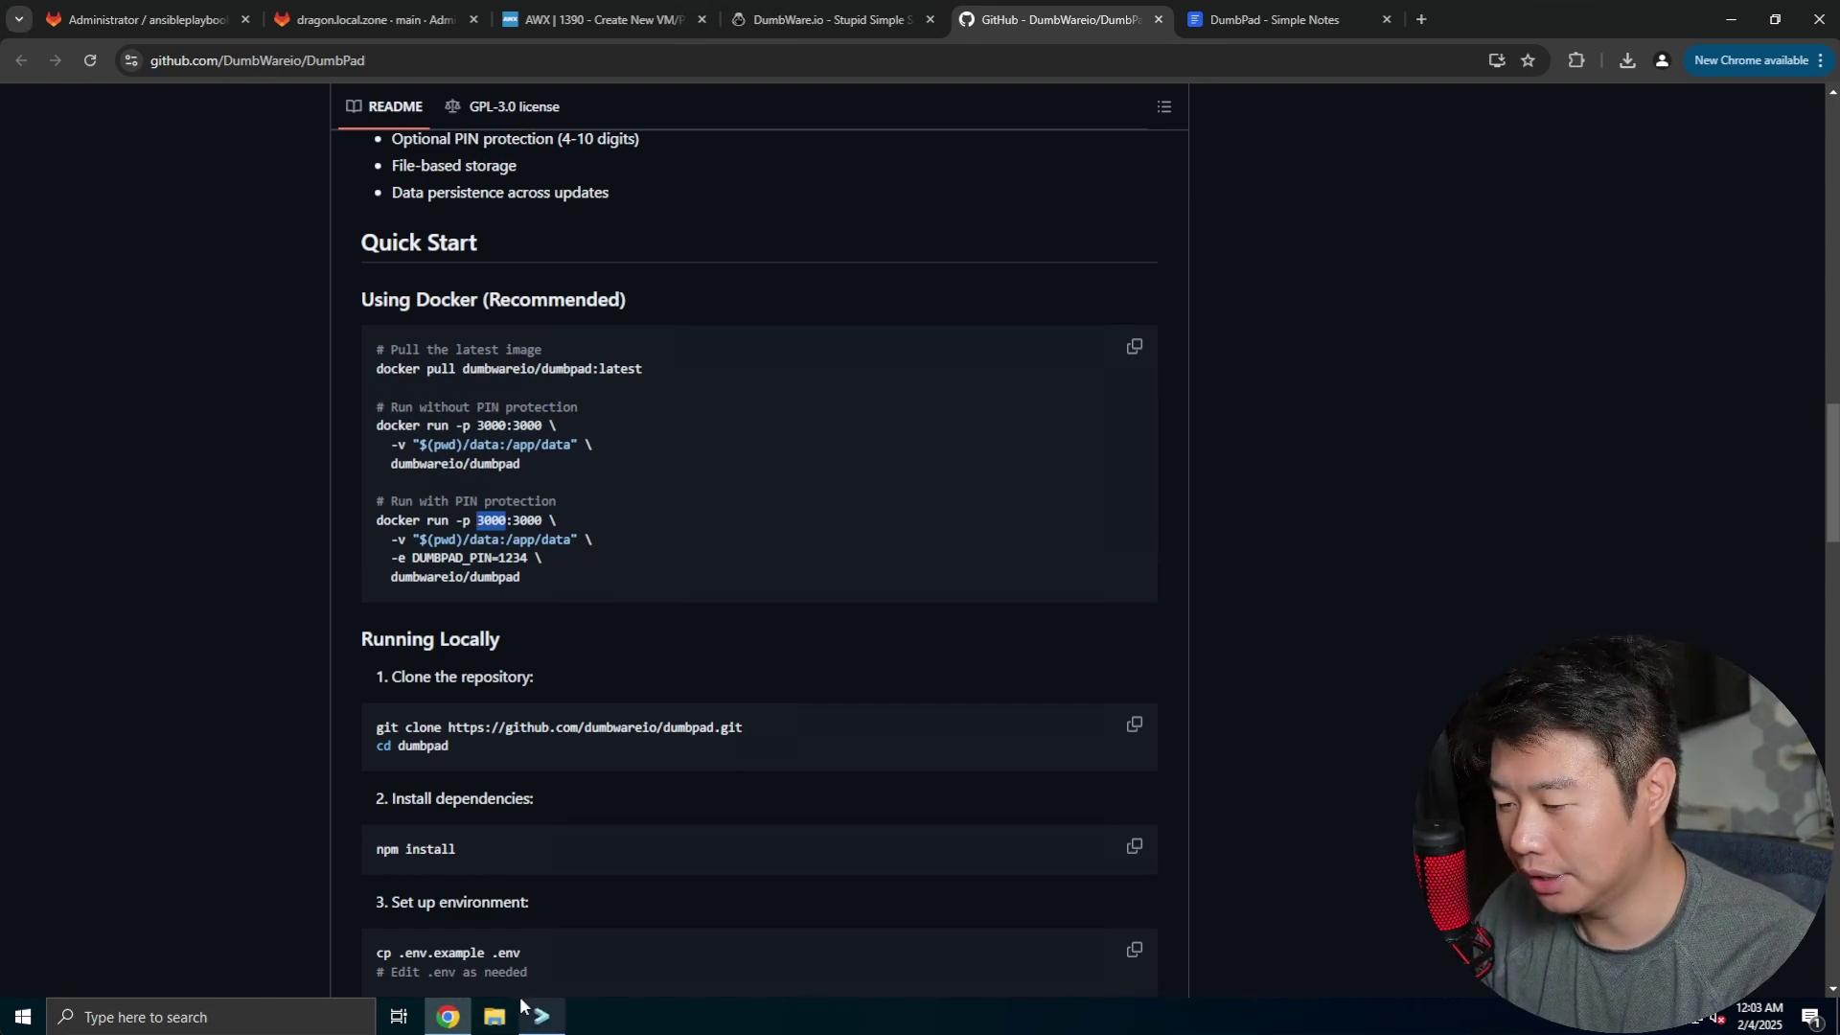
left_click(541, 1016)
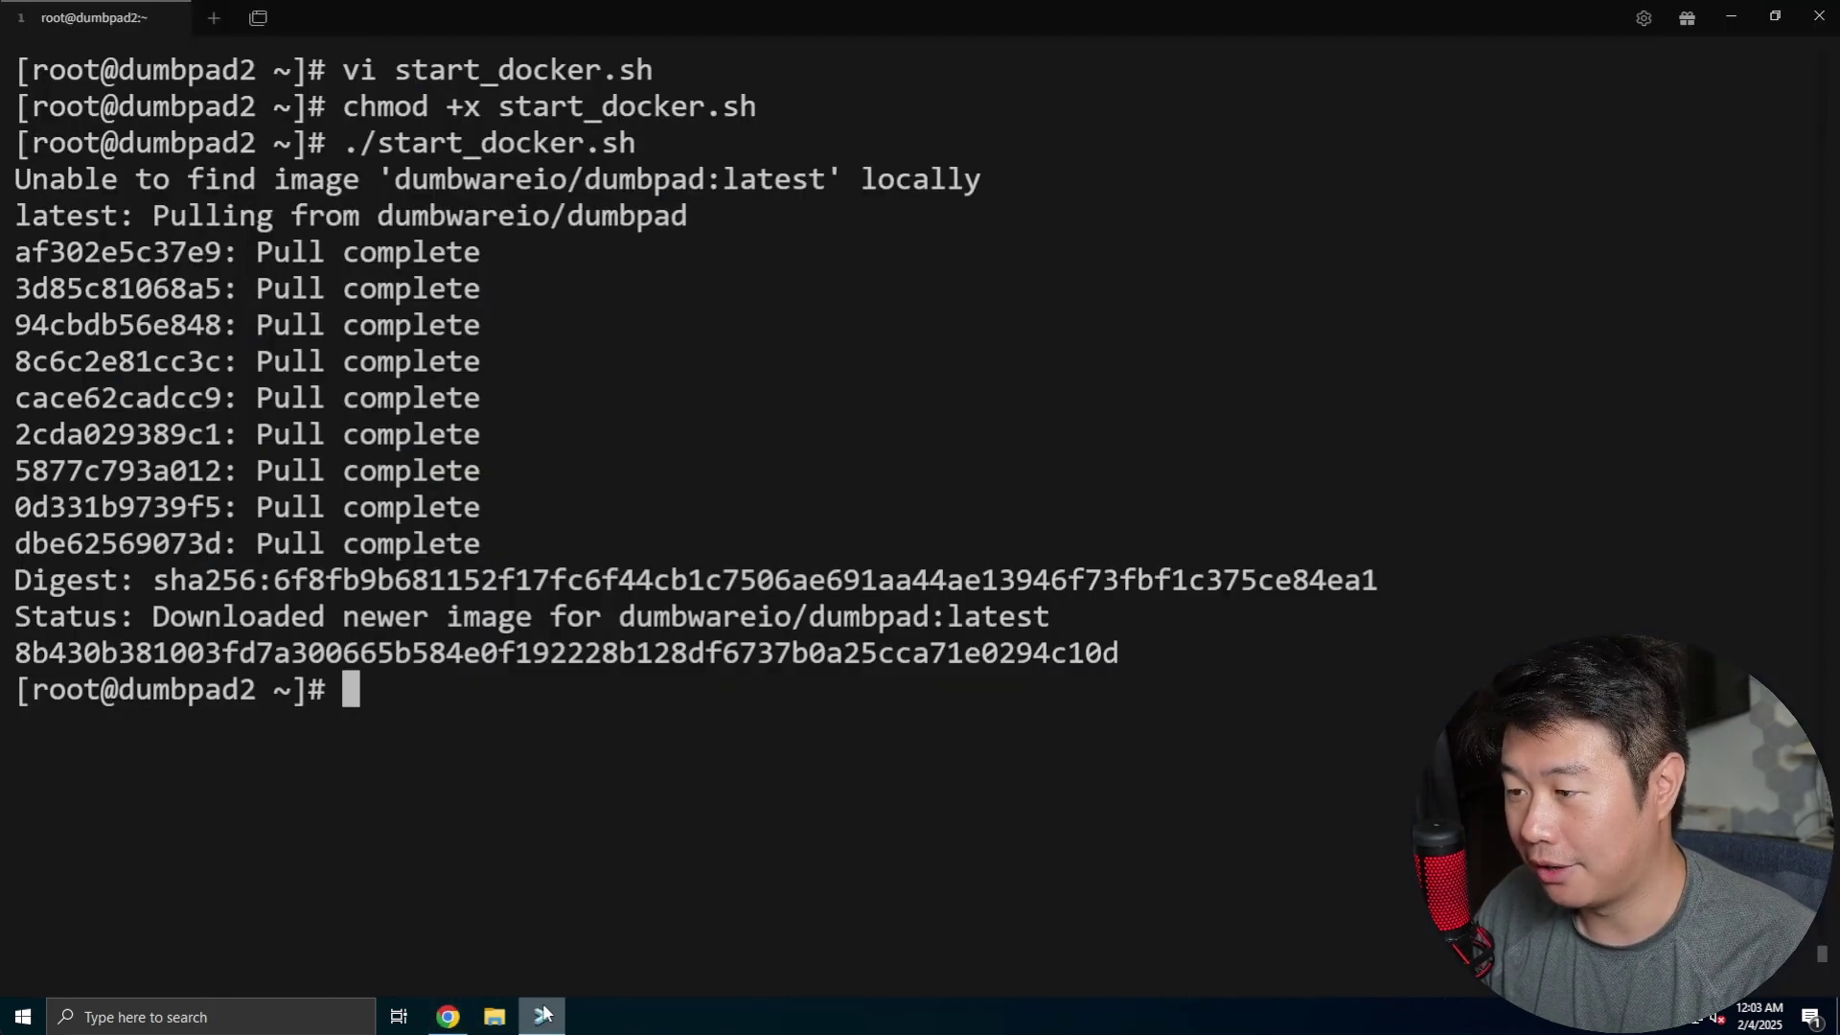
left_click(448, 1019)
left_click(1386, 284)
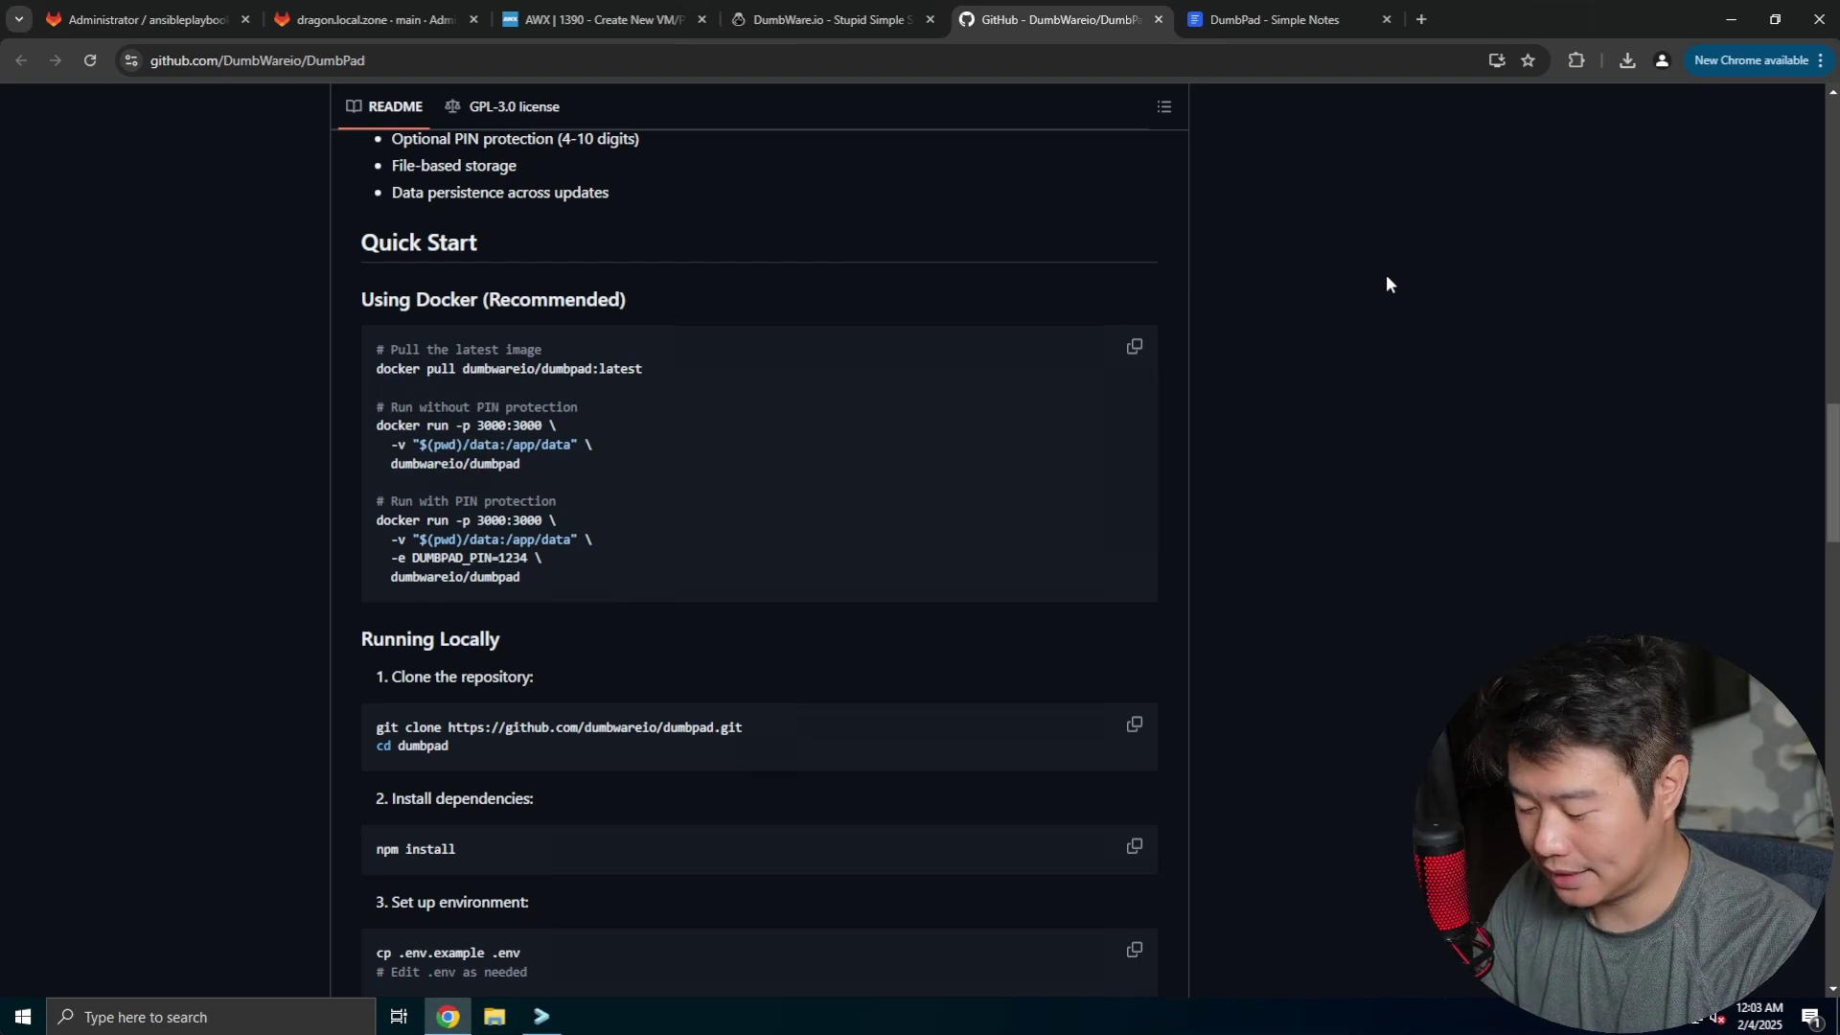
key("ctrl+t")
type("http://du")
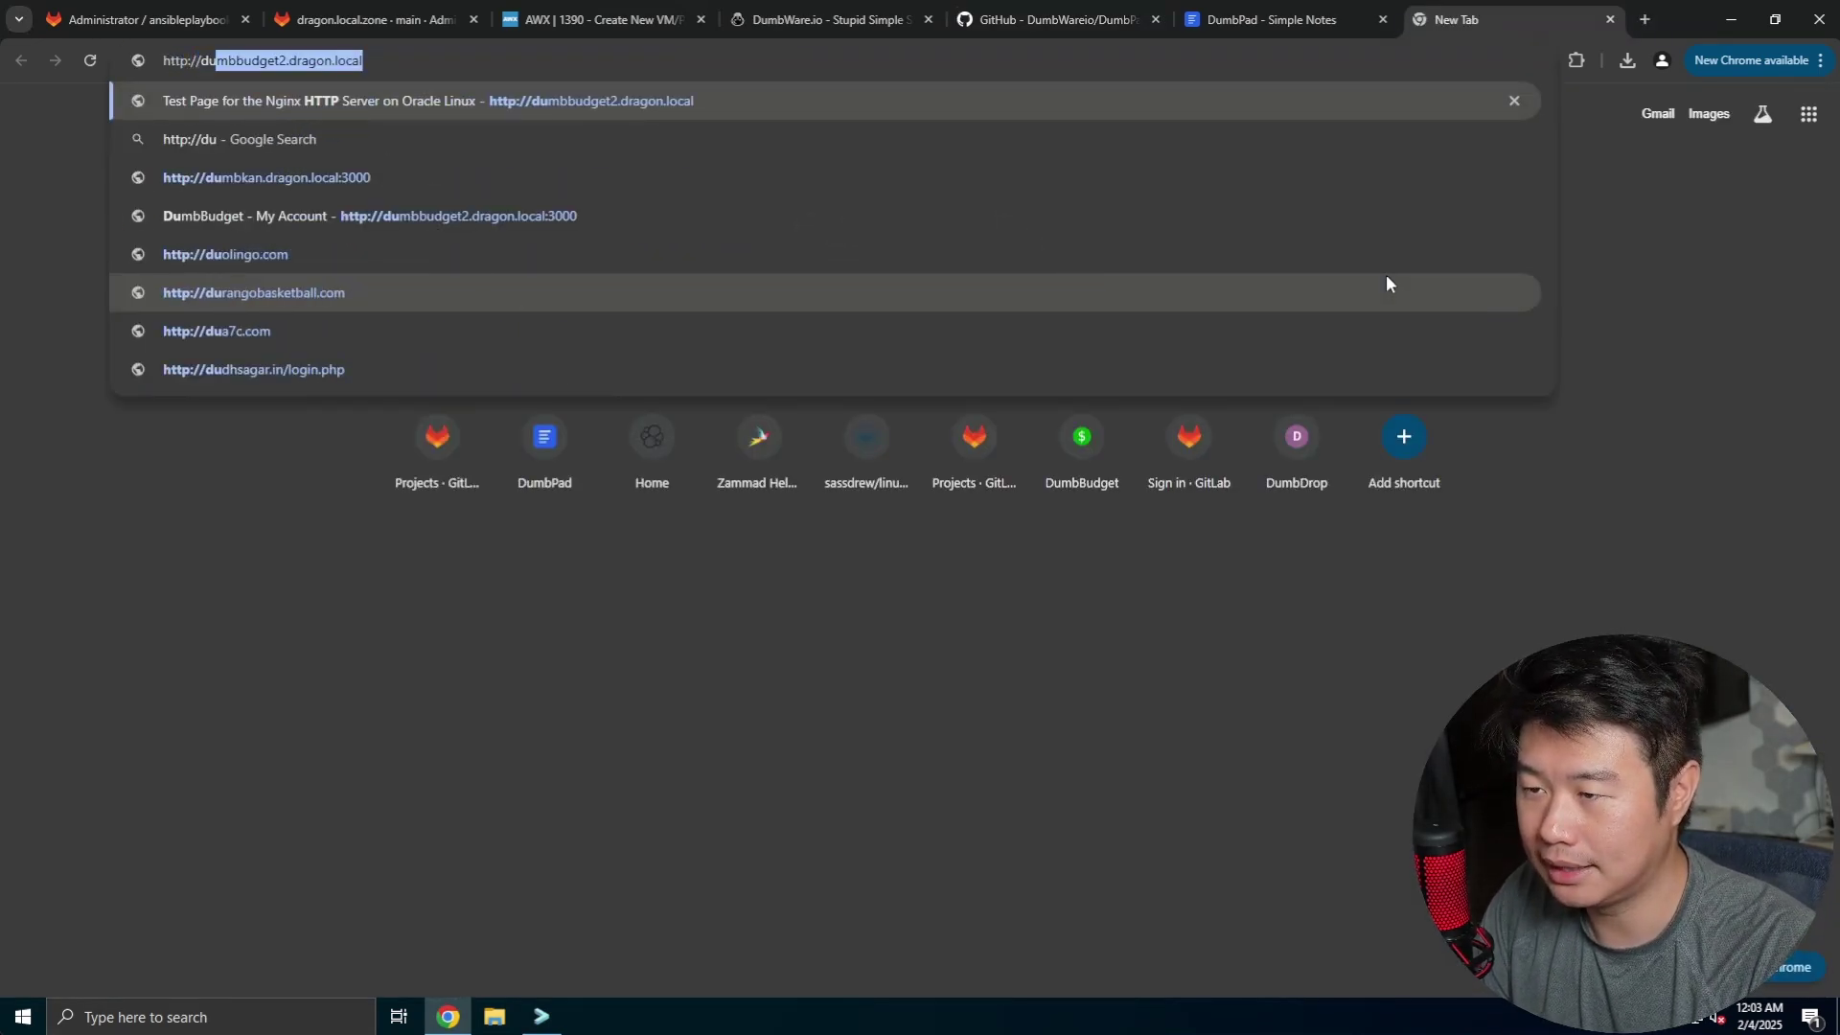
type("mbpad2.dragon.local:3000")
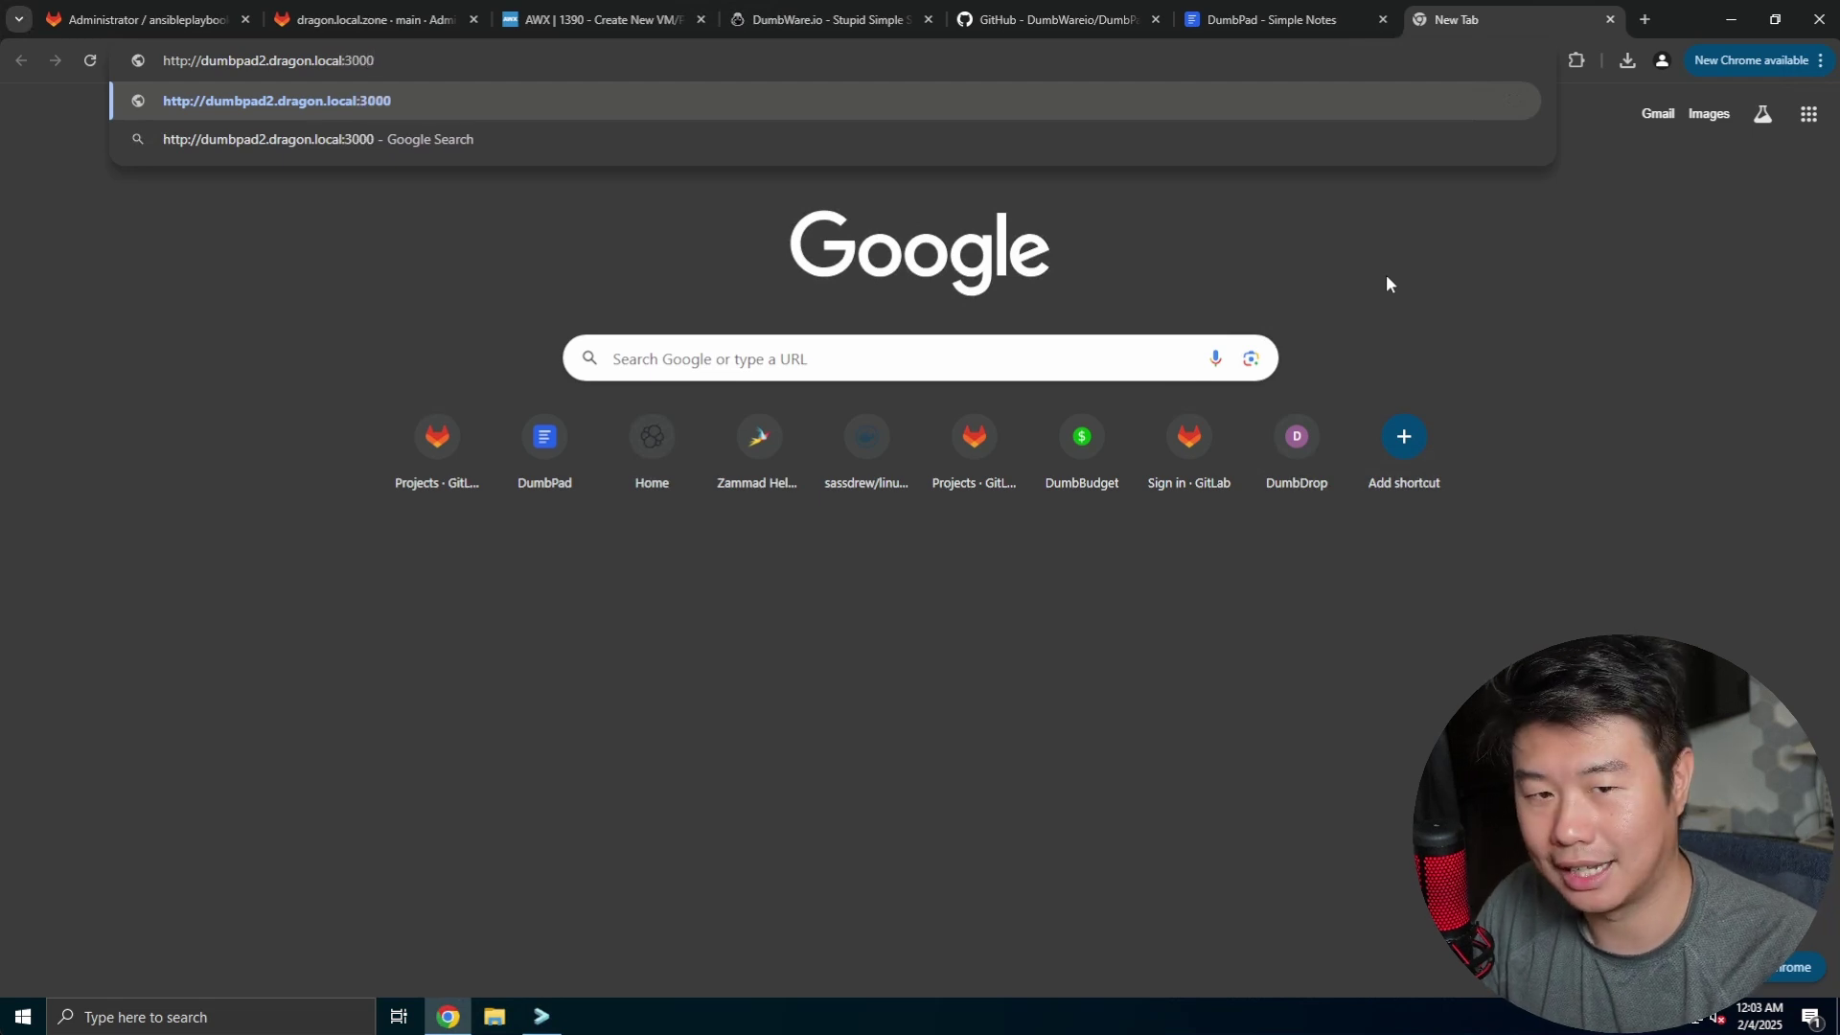
key("Return")
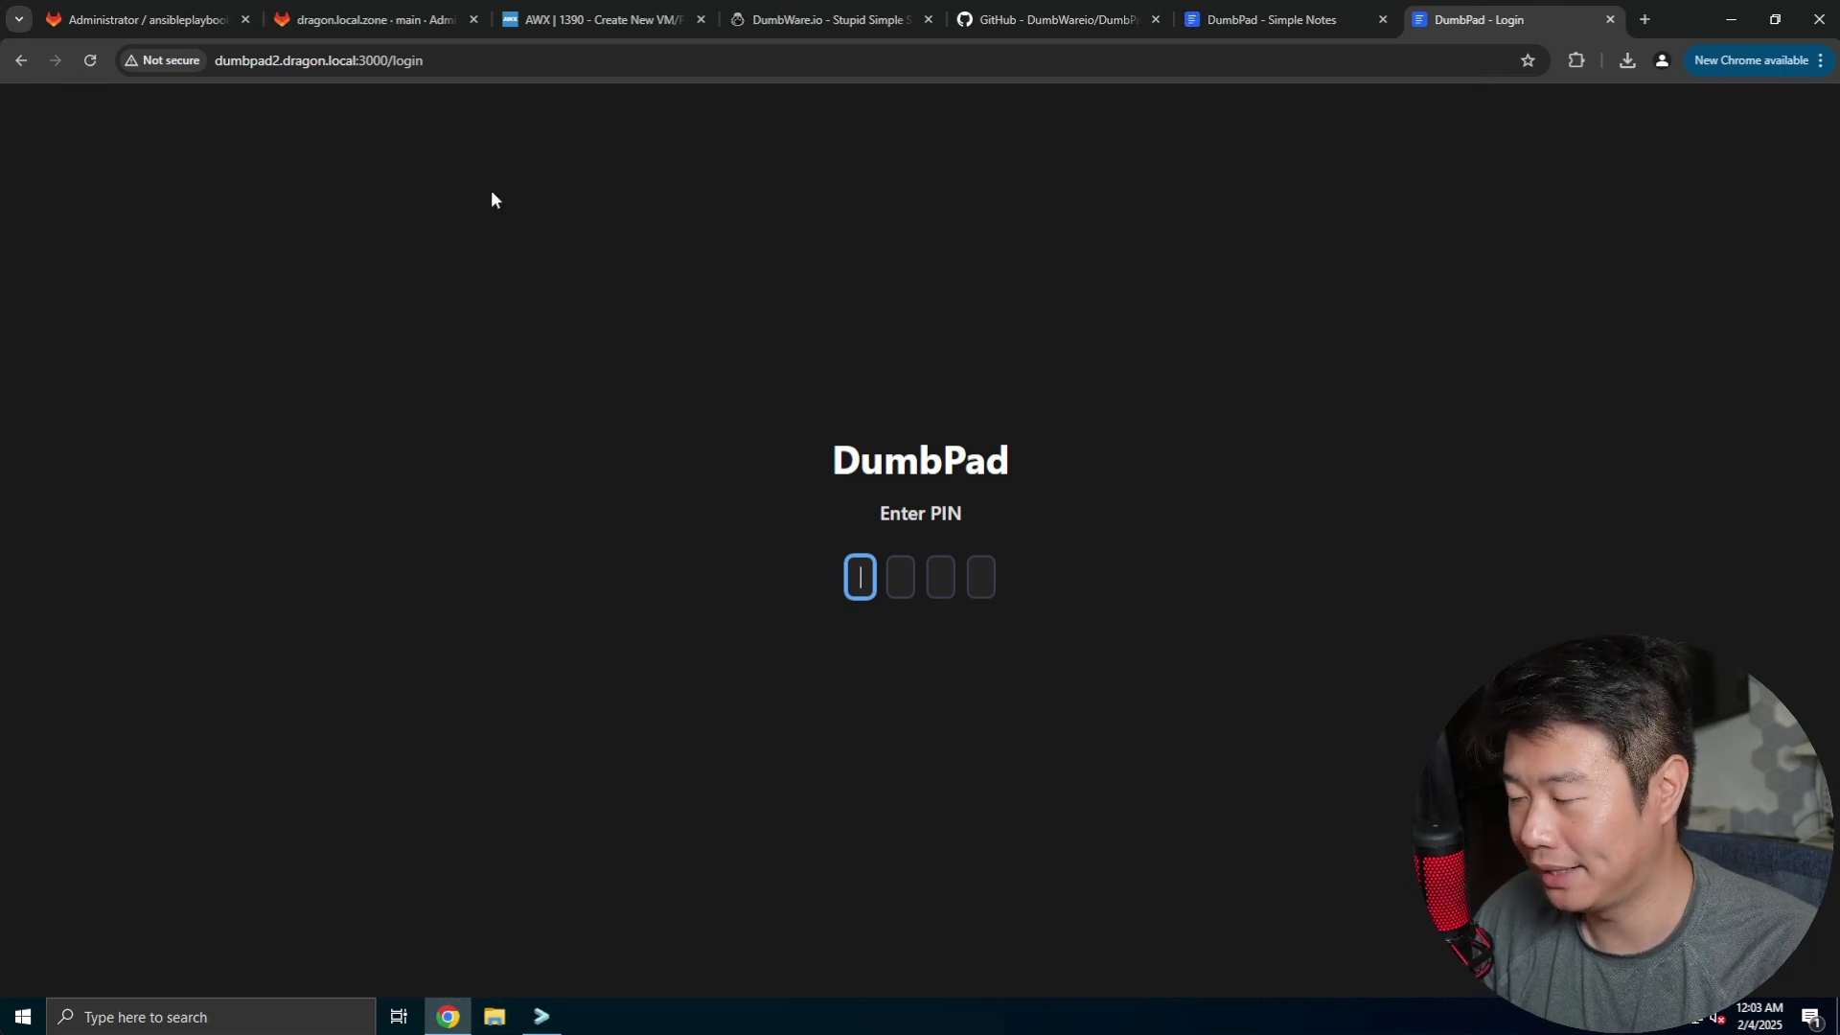
left_click(267, 67)
type("https")
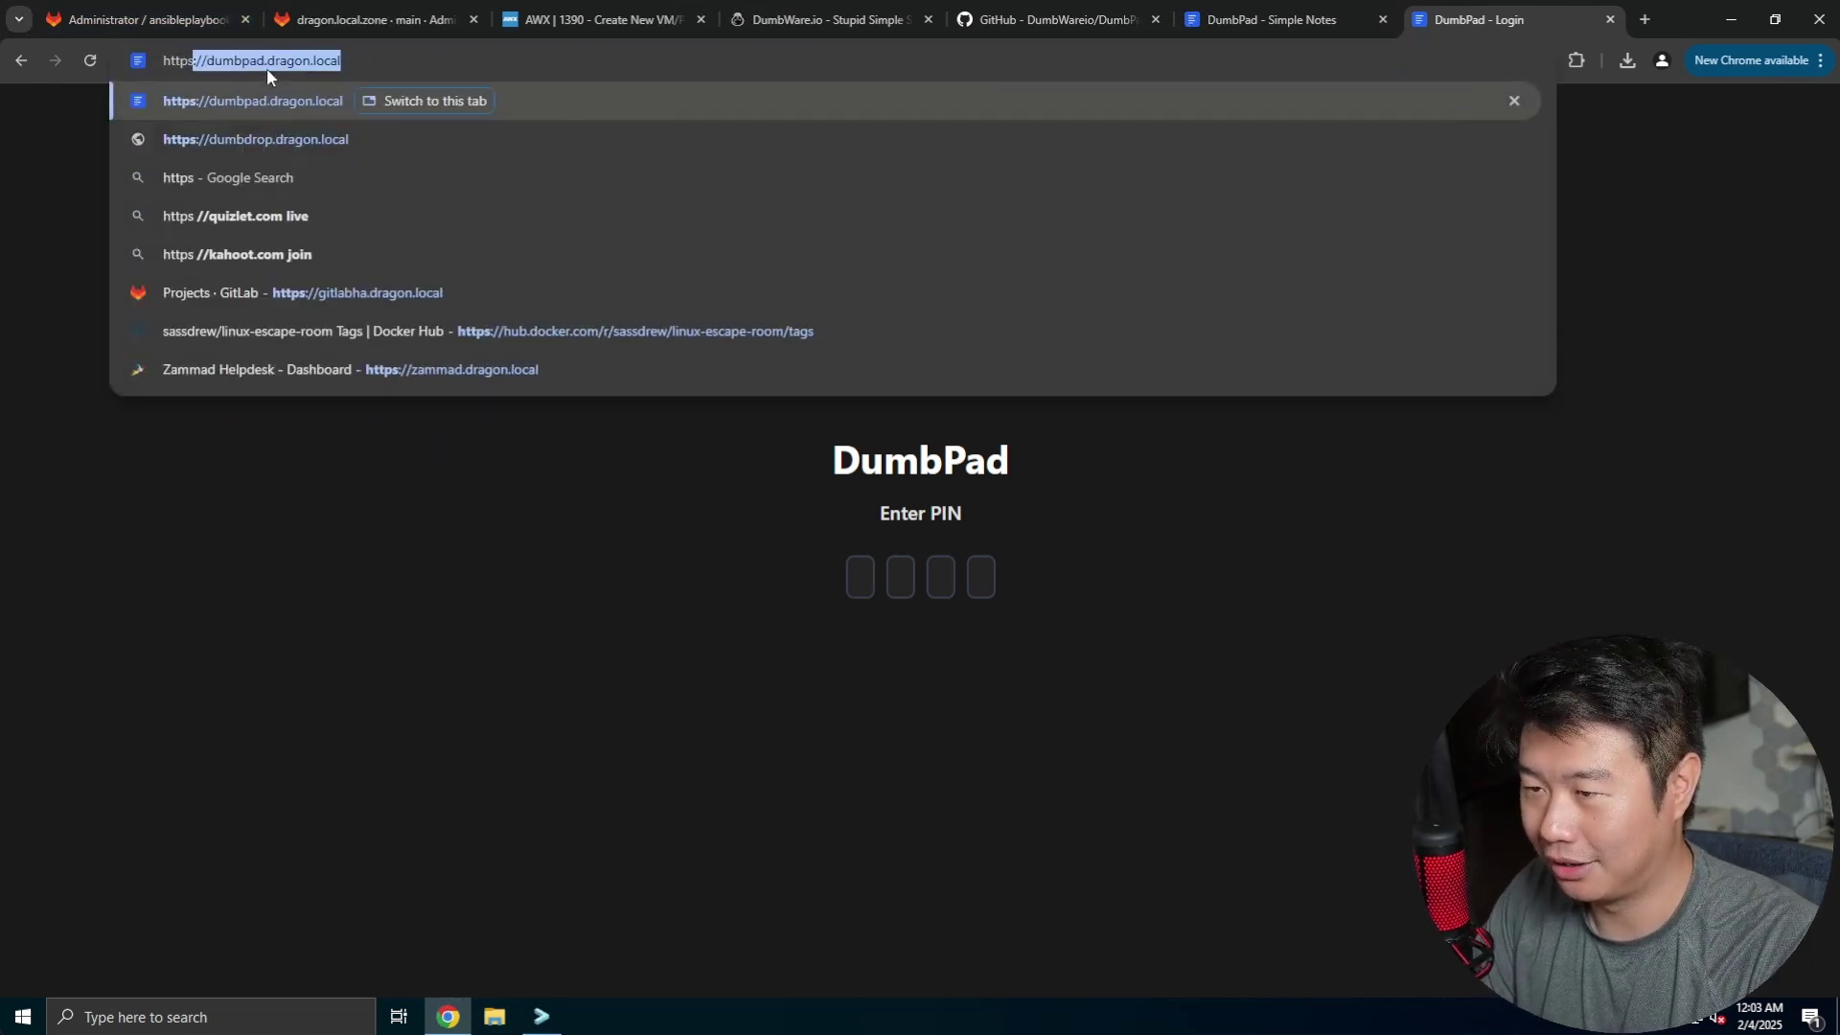
type("://dumbp")
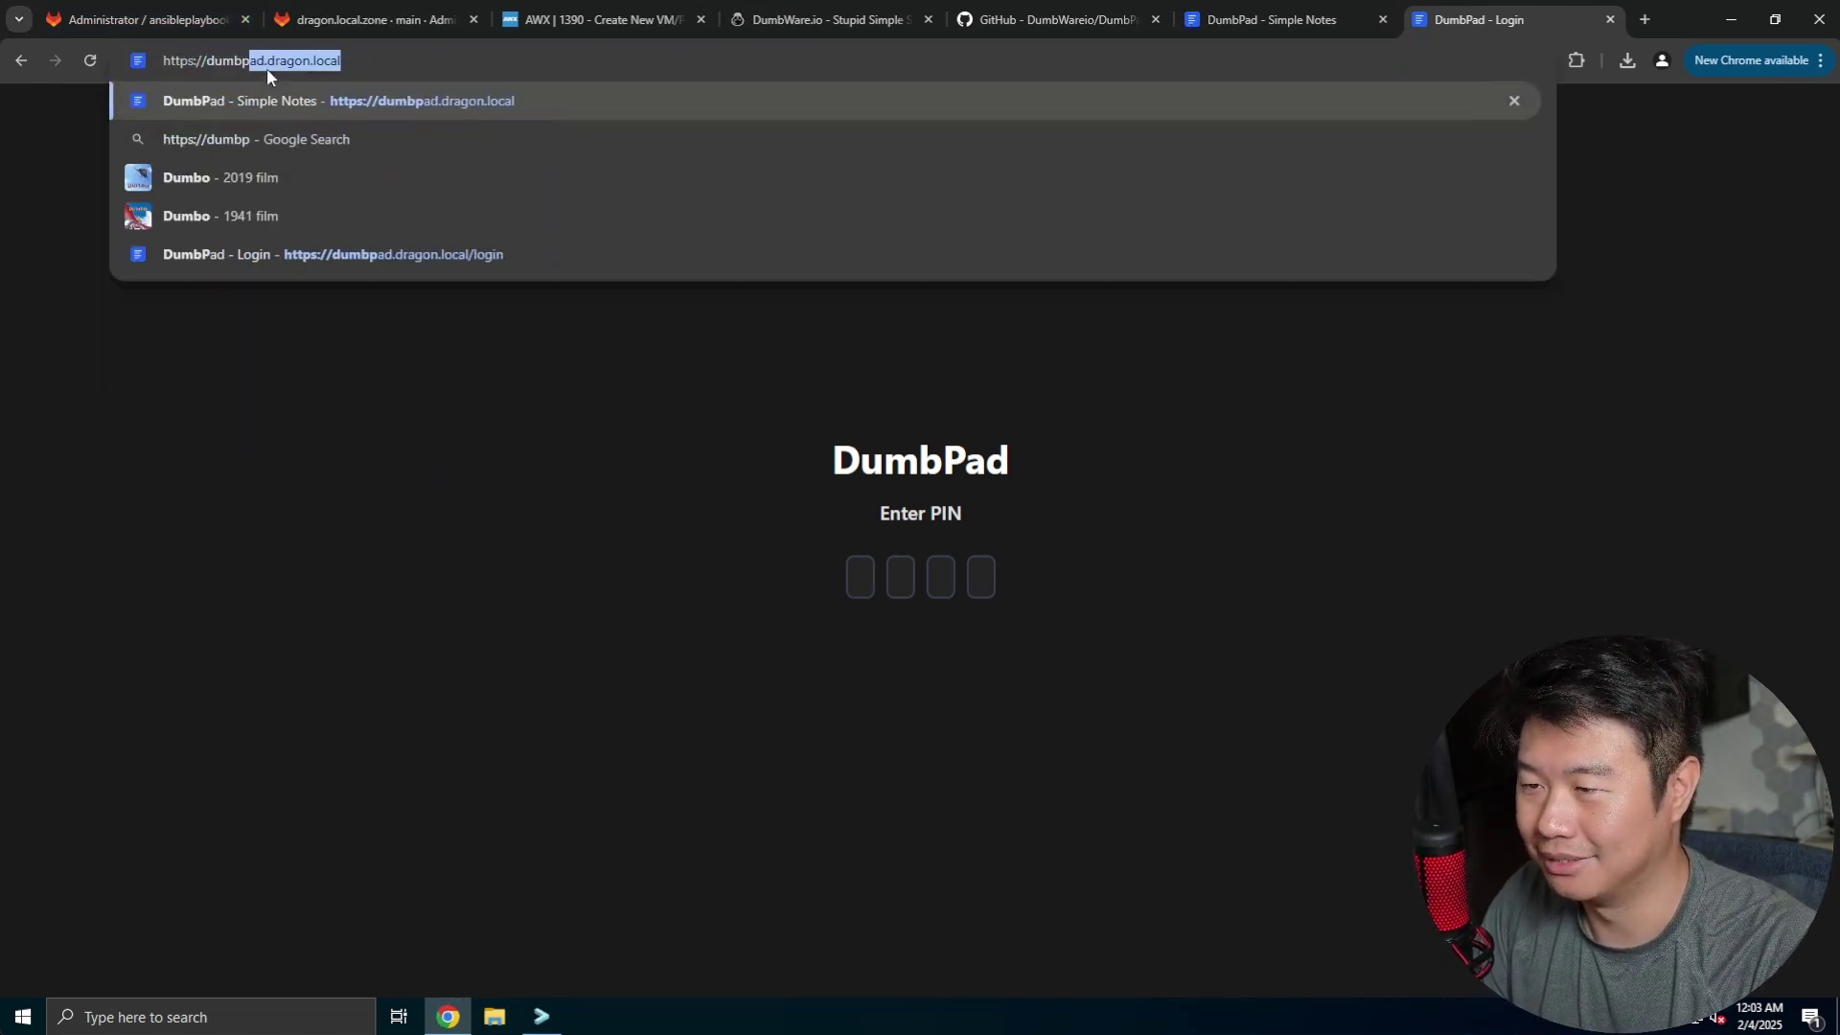
type("ad2.dragon.loca")
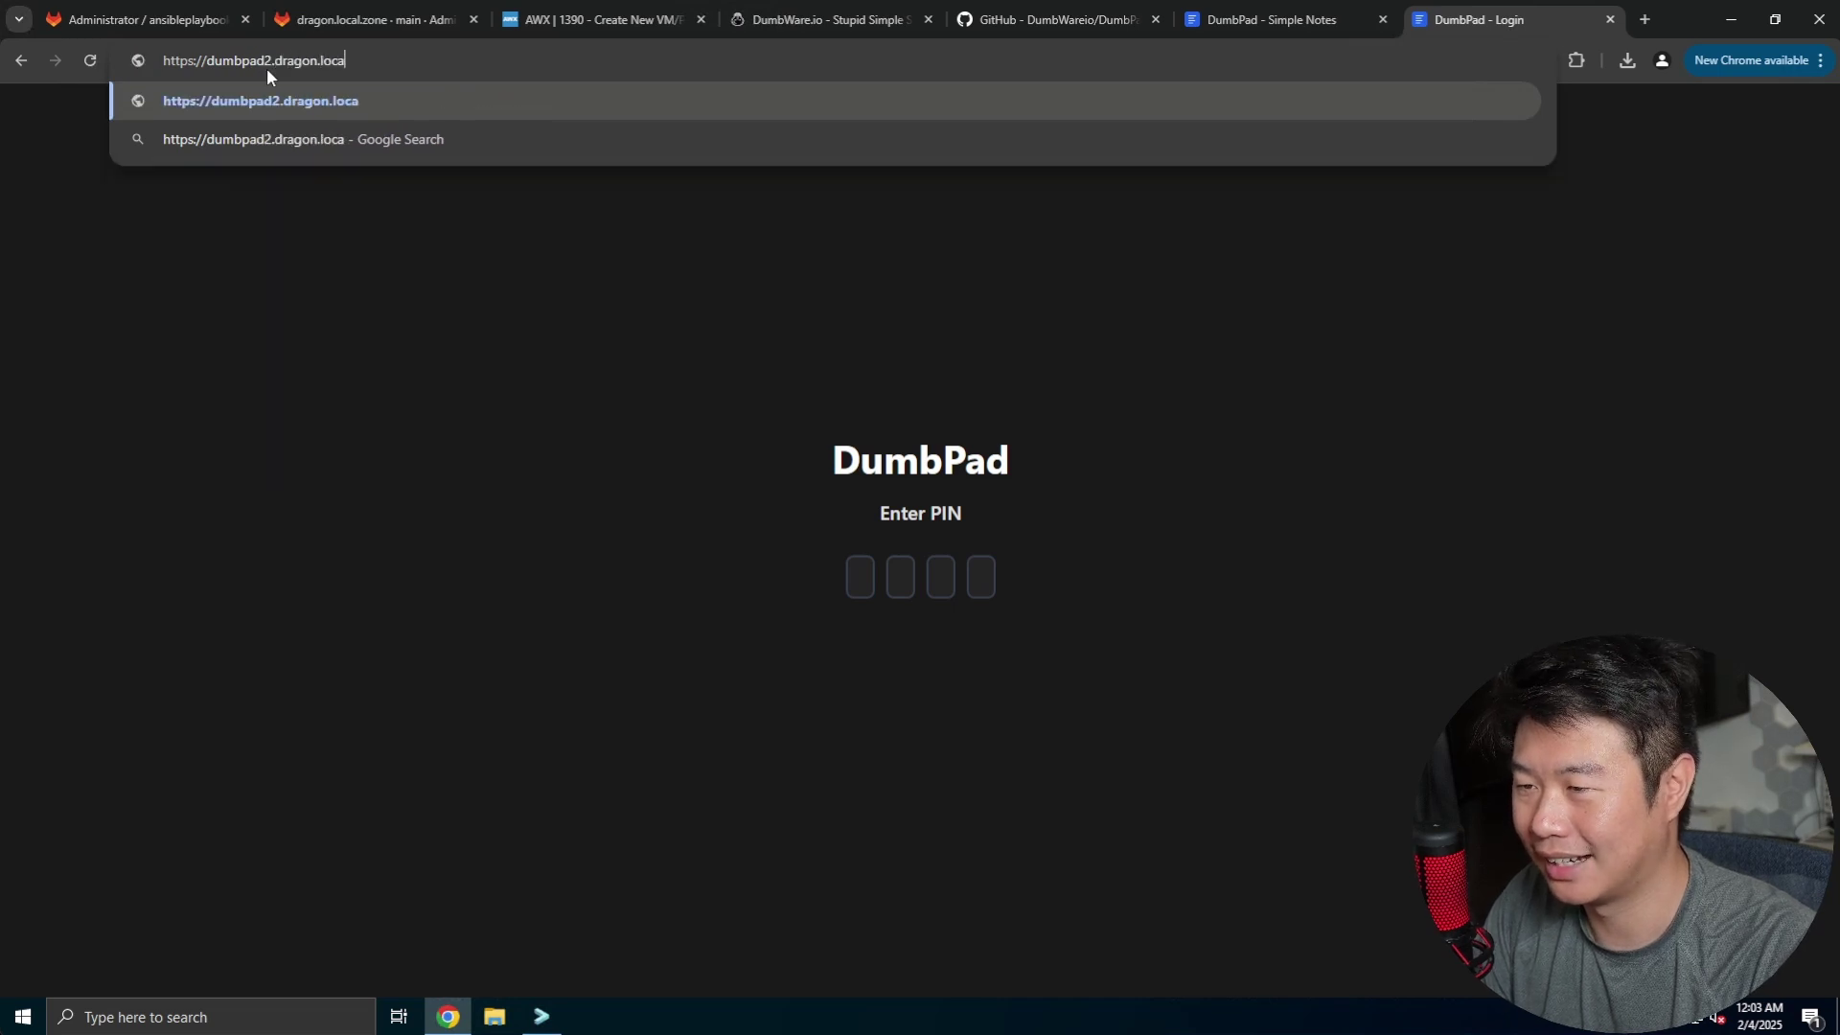
type("l")
key("Return")
type("1234")
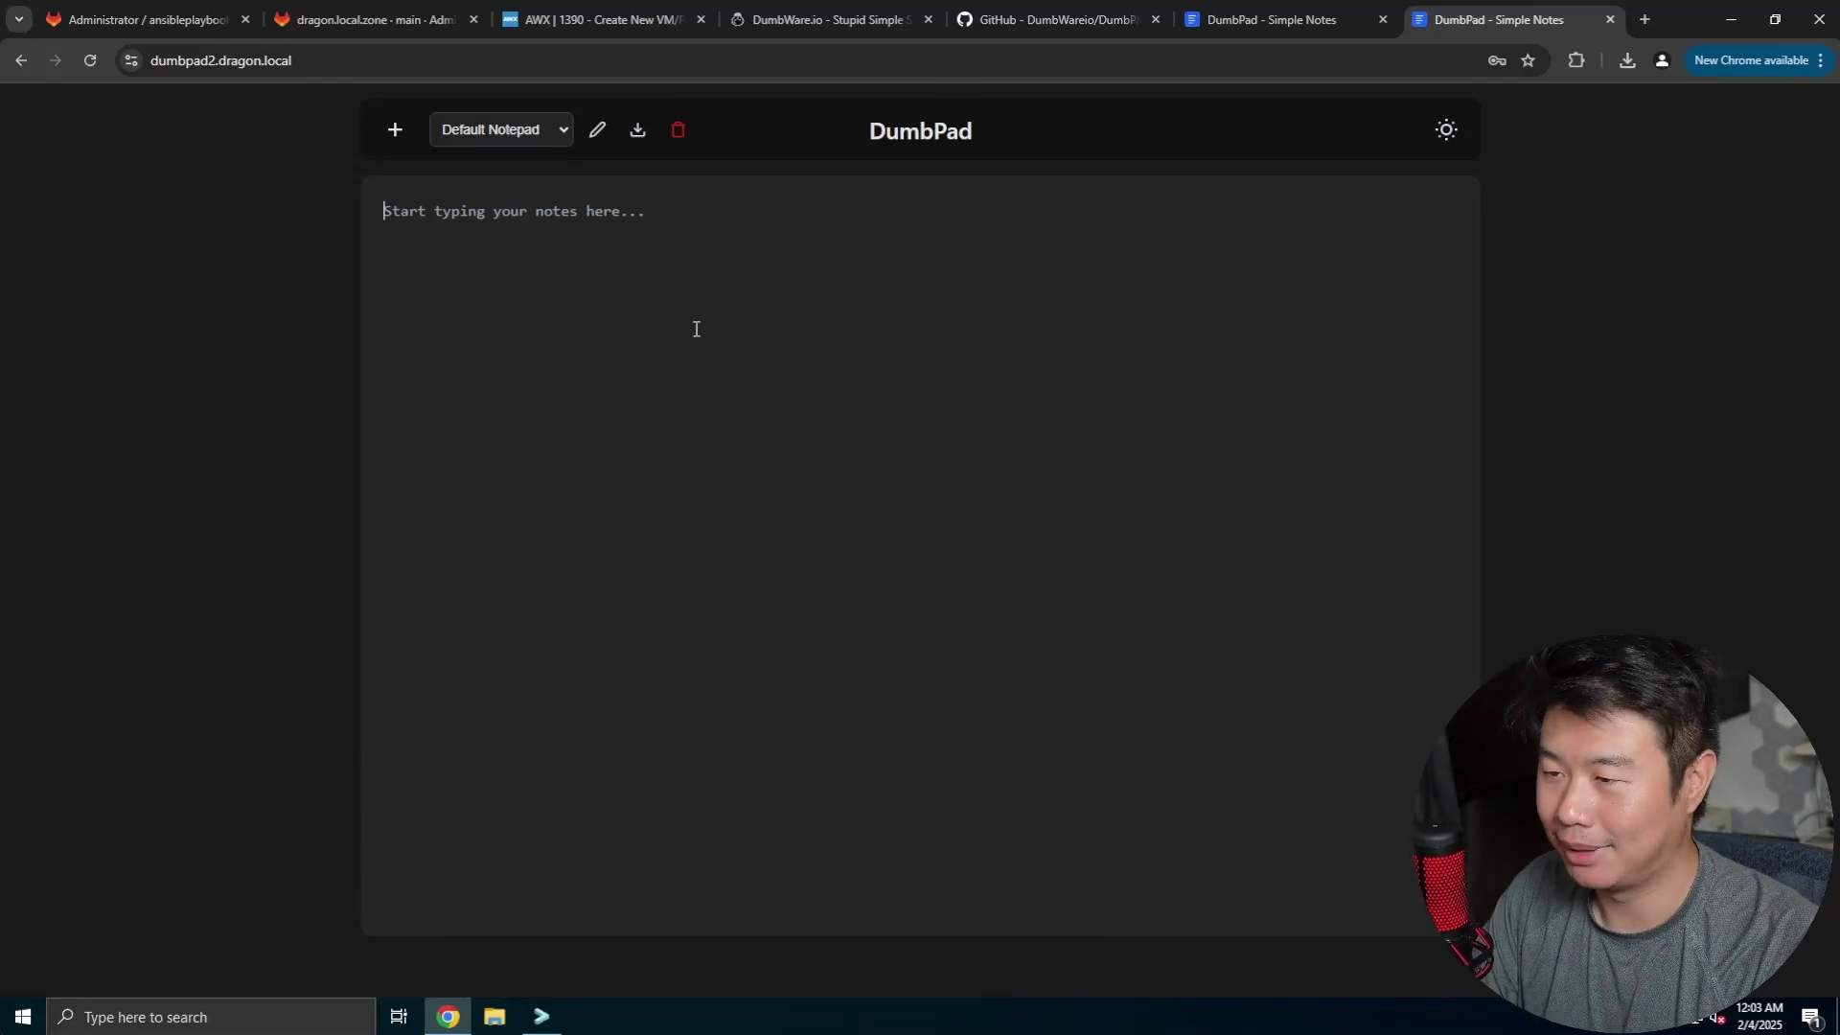
- Type "Here are my notes" into the Default Notepad
type("Here are my notes")
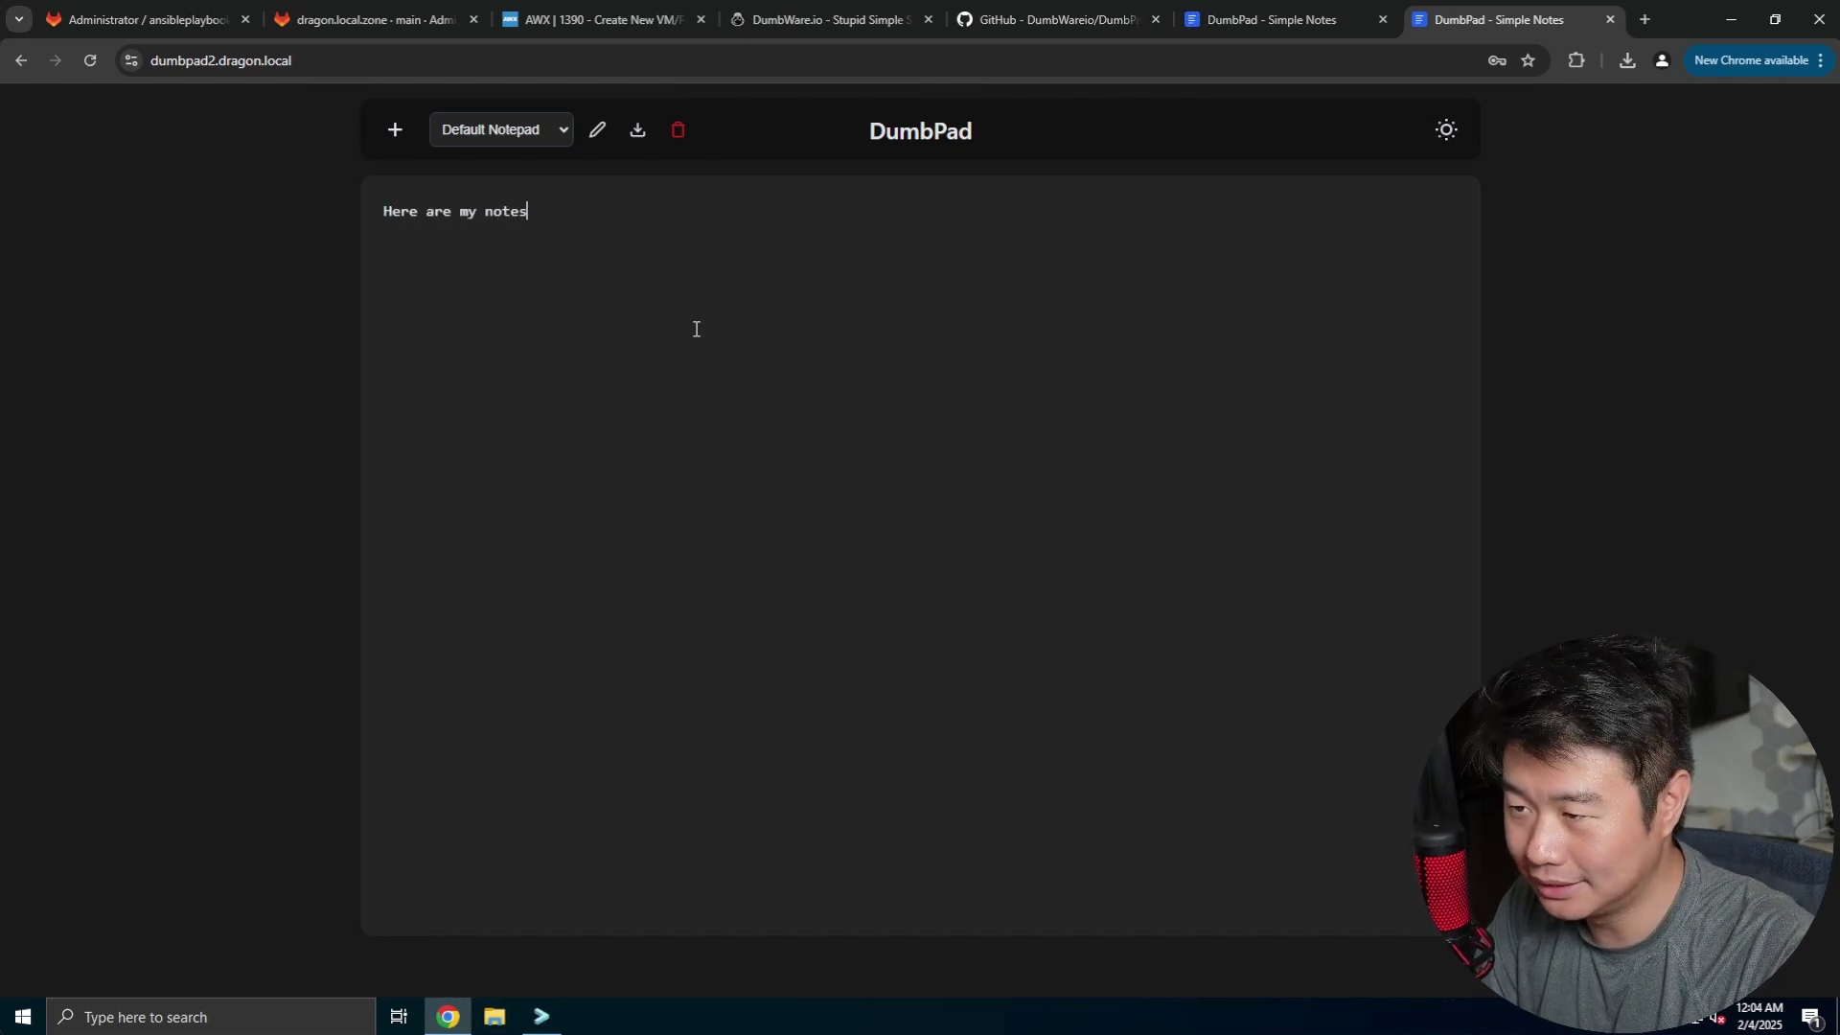